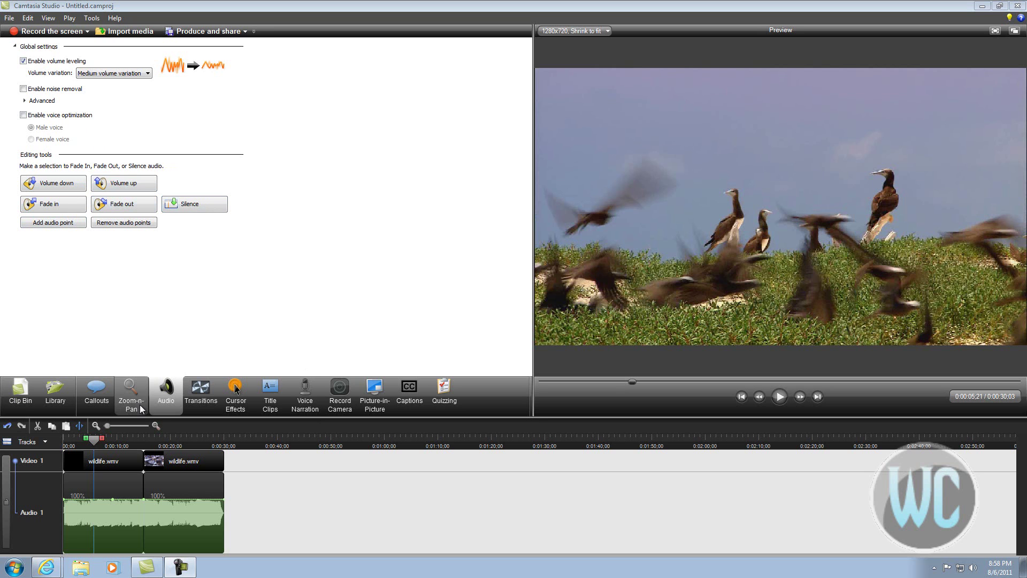
Select and deselect the first audio clip, then toggle volume leveling off and back on.
left_click(117, 505)
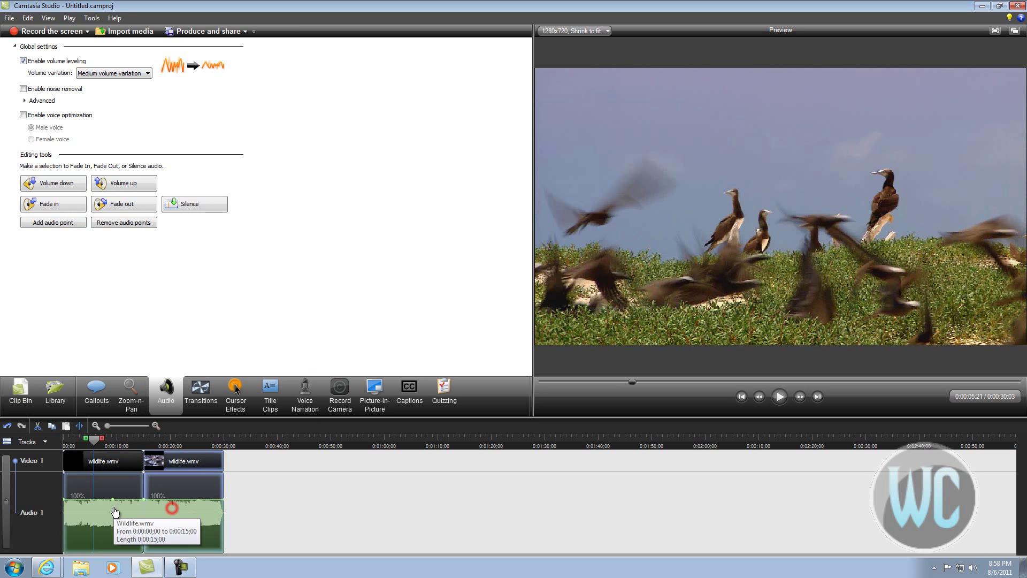
left_click(254, 507)
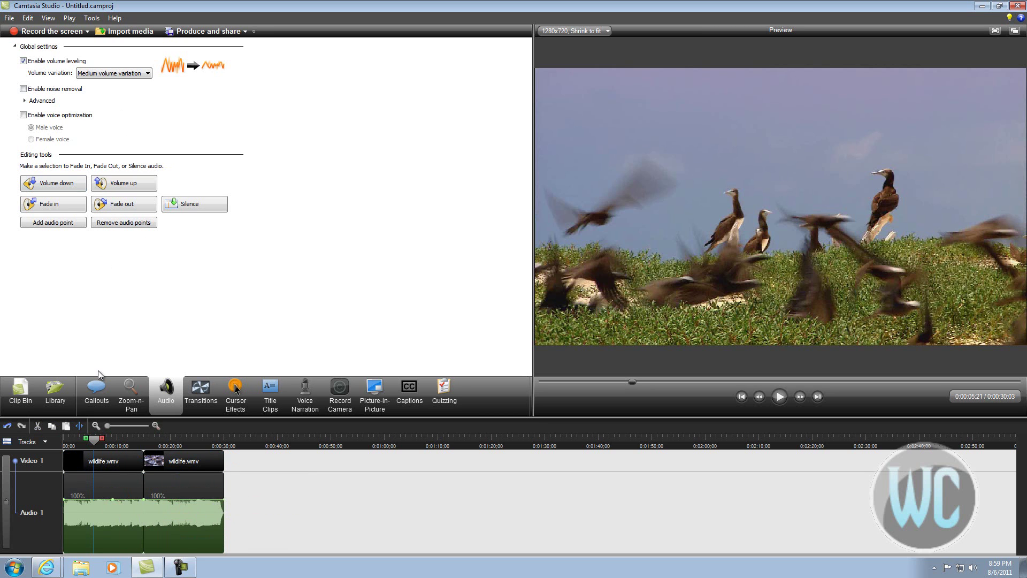
left_click(23, 62)
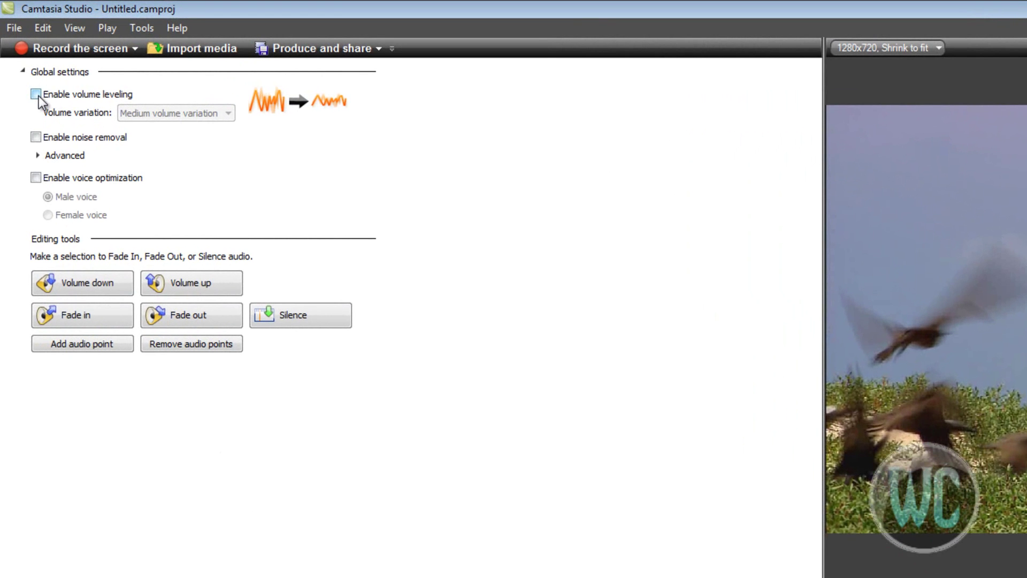
left_click(37, 96)
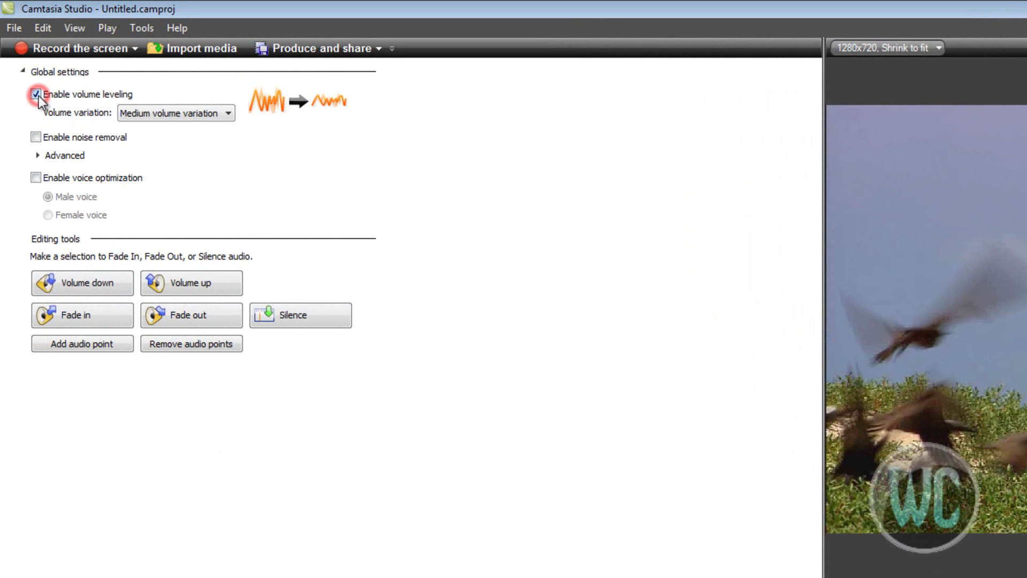
Try the High, Low and Custom volume variation presets, return to Medium, then disable leveling.
left_click(210, 114)
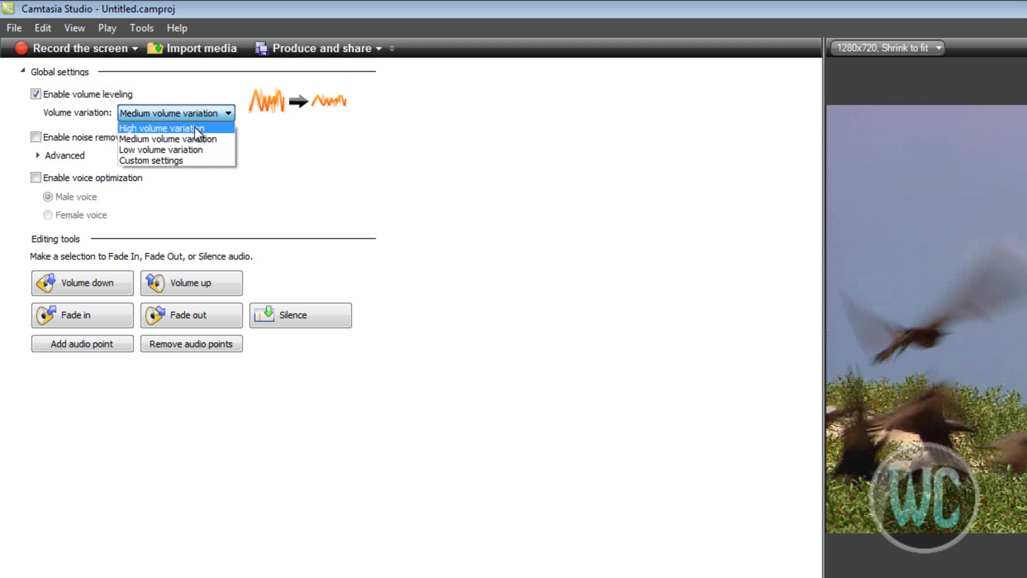
left_click(195, 127)
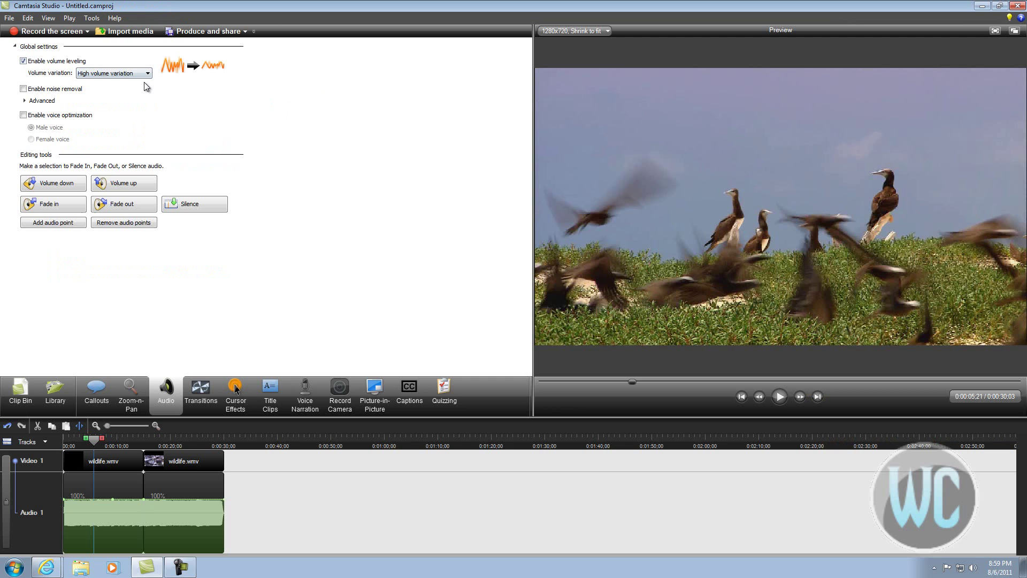
left_click(136, 75)
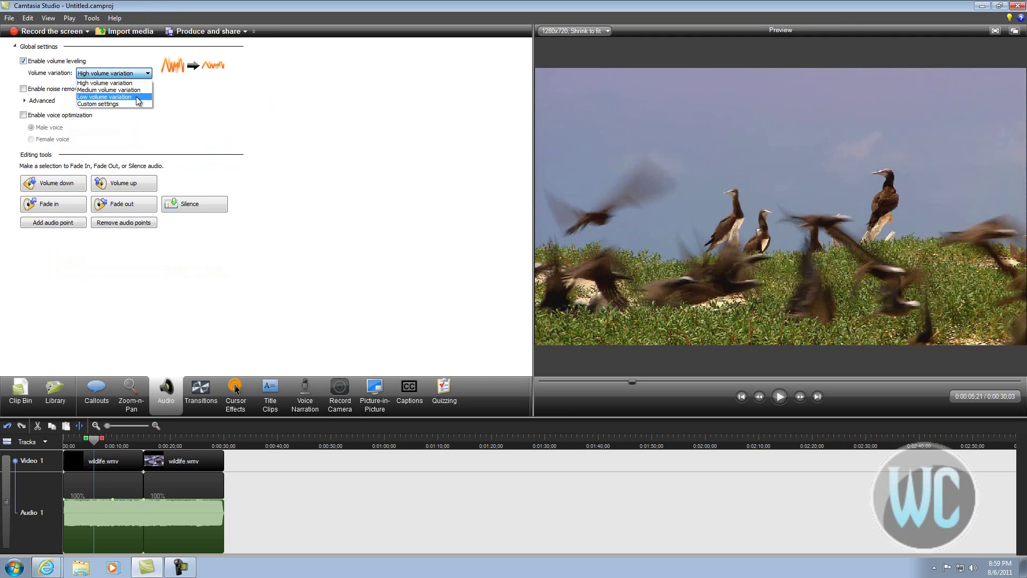
left_click(137, 97)
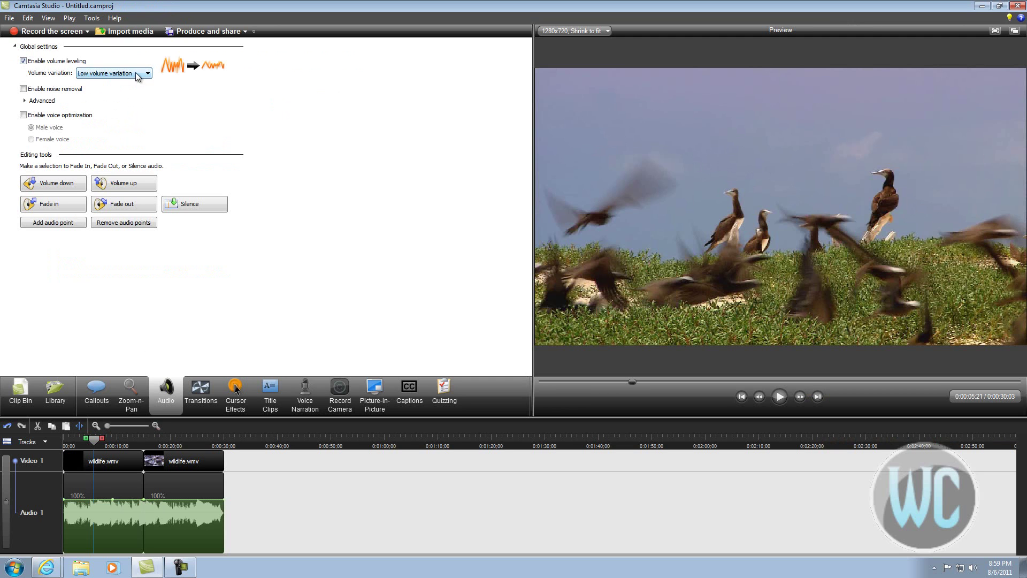
left_click(137, 75)
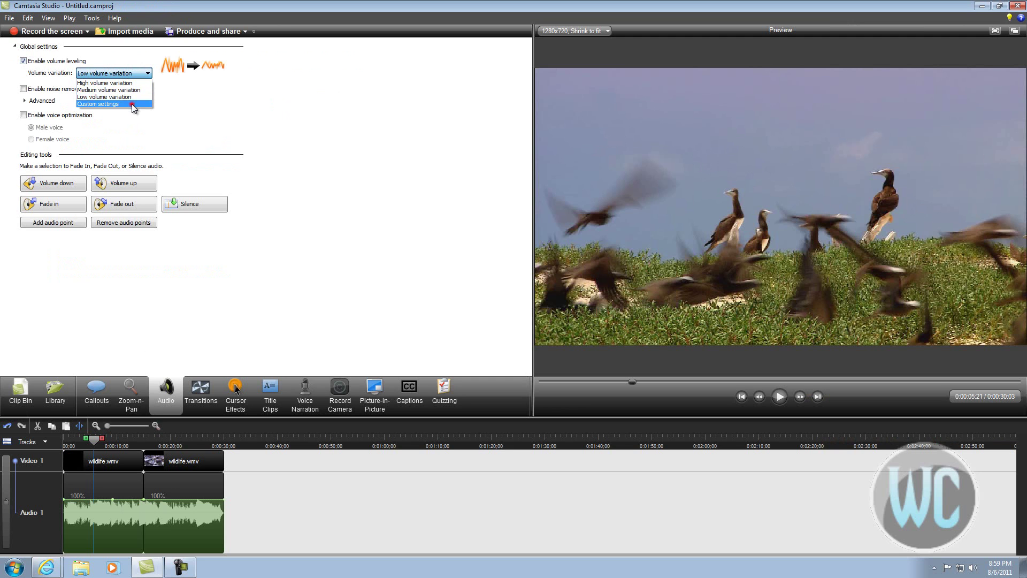
left_click(132, 103)
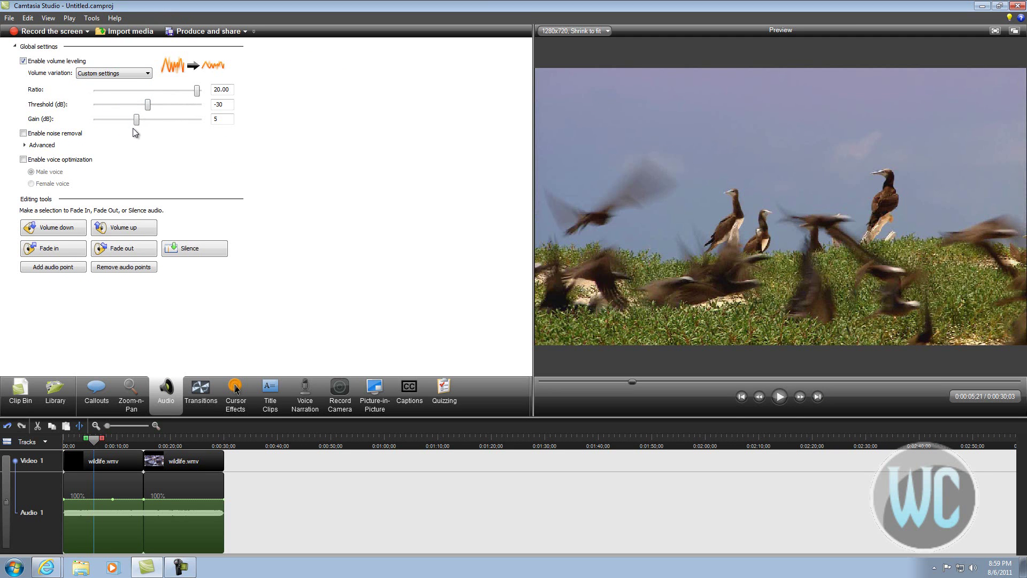
left_click(133, 76)
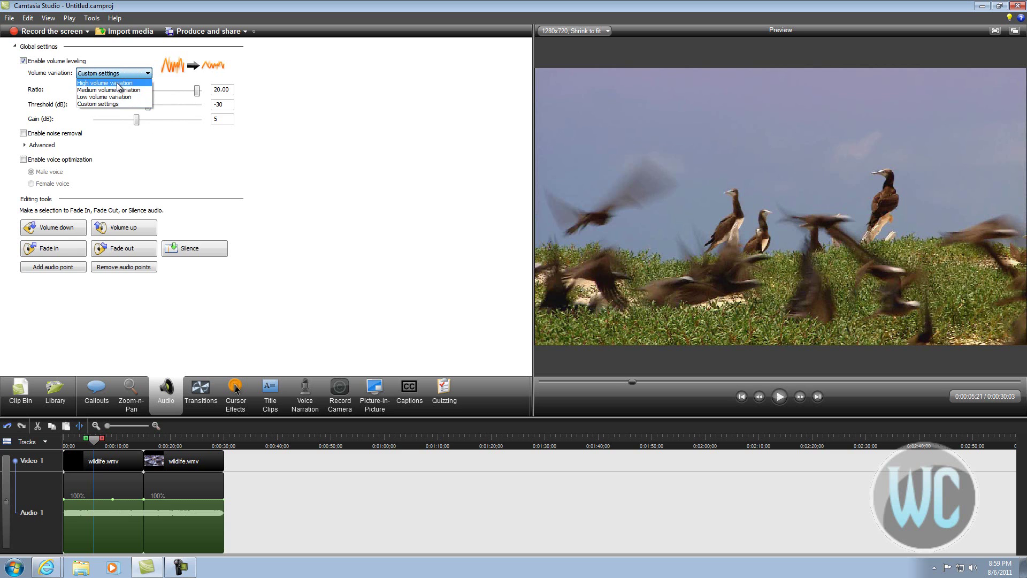
left_click(117, 90)
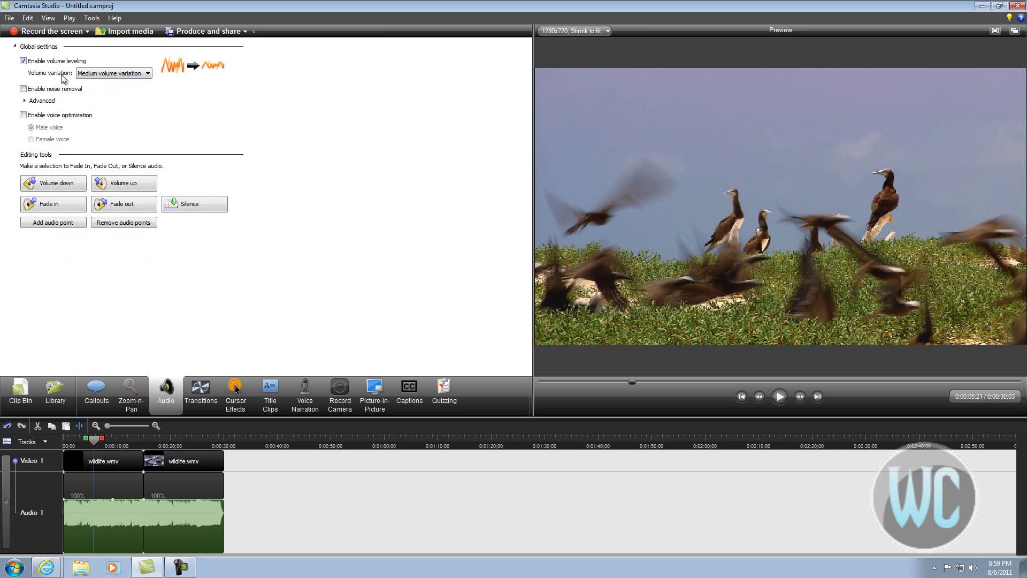
left_click(24, 61)
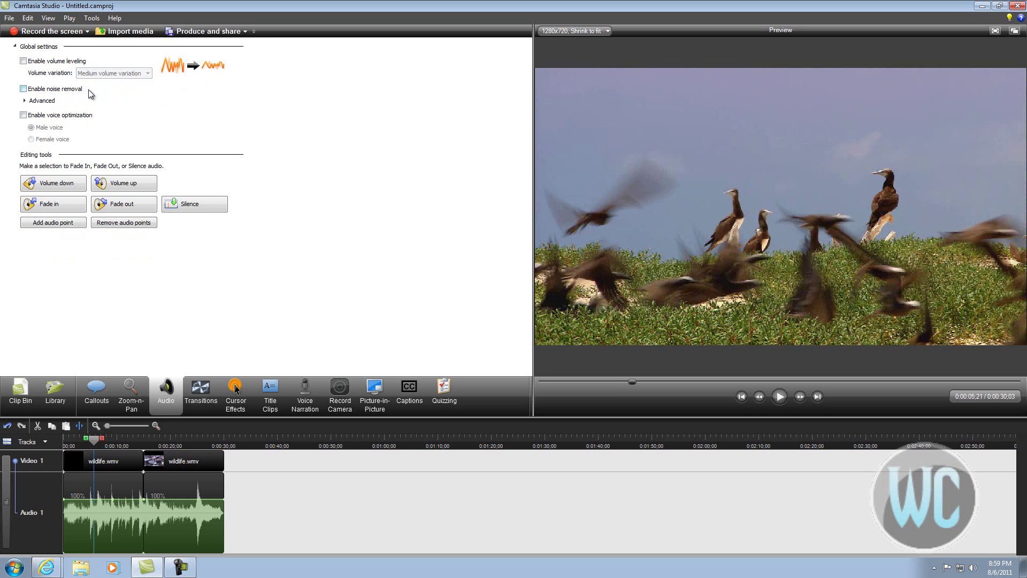
left_click(24, 88)
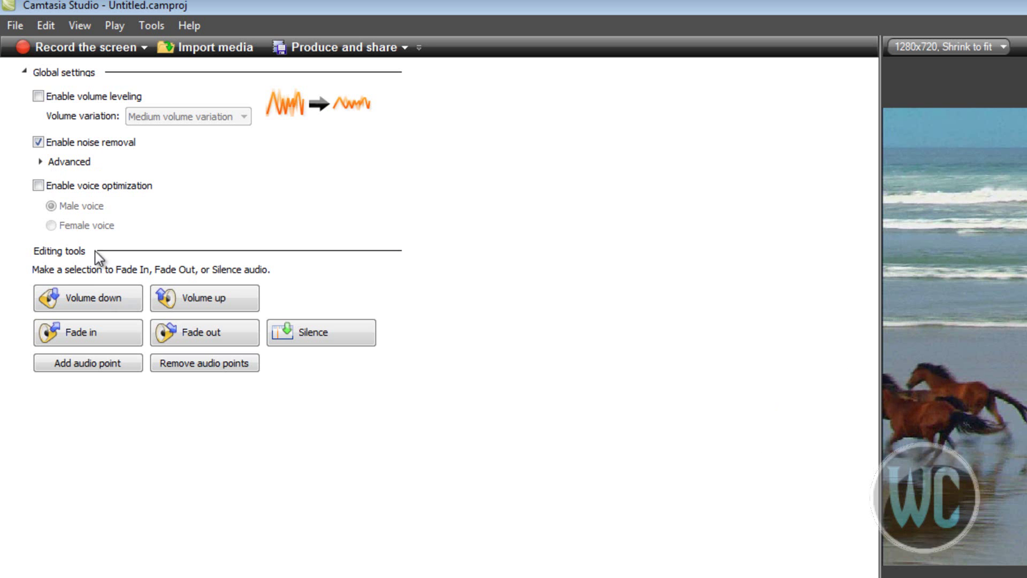
left_click(41, 163)
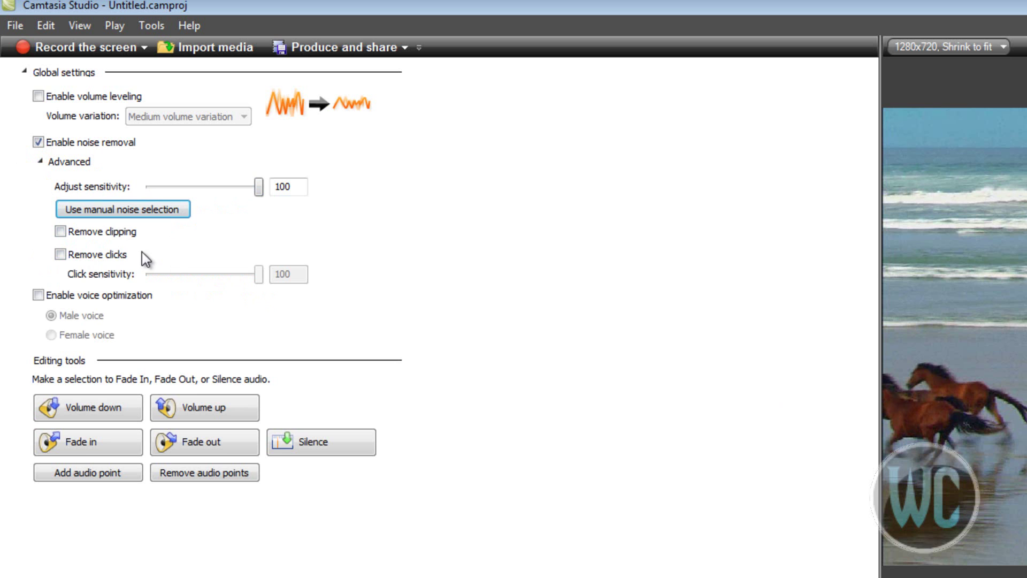
left_click(258, 279)
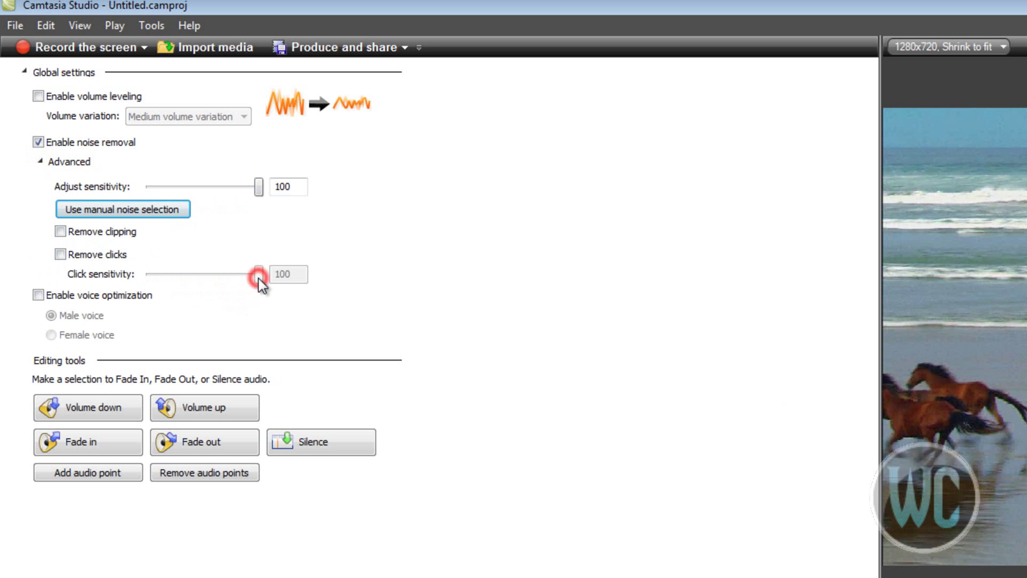
left_click(60, 254)
left_click(60, 232)
mouse_move(258, 275)
left_mouse_down()
mouse_move(177, 277)
mouse_move(230, 284)
left_mouse_up()
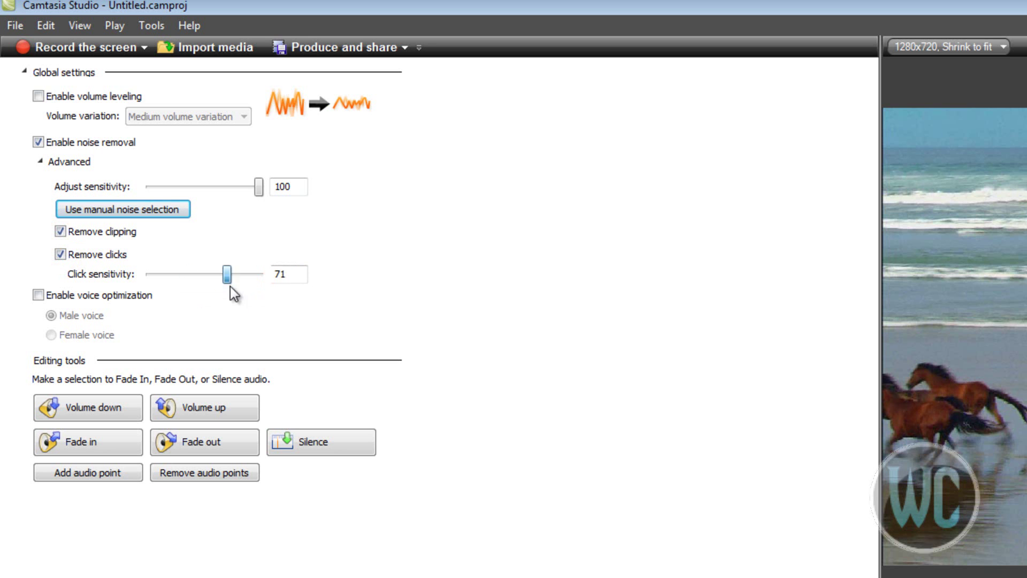
left_click(60, 254)
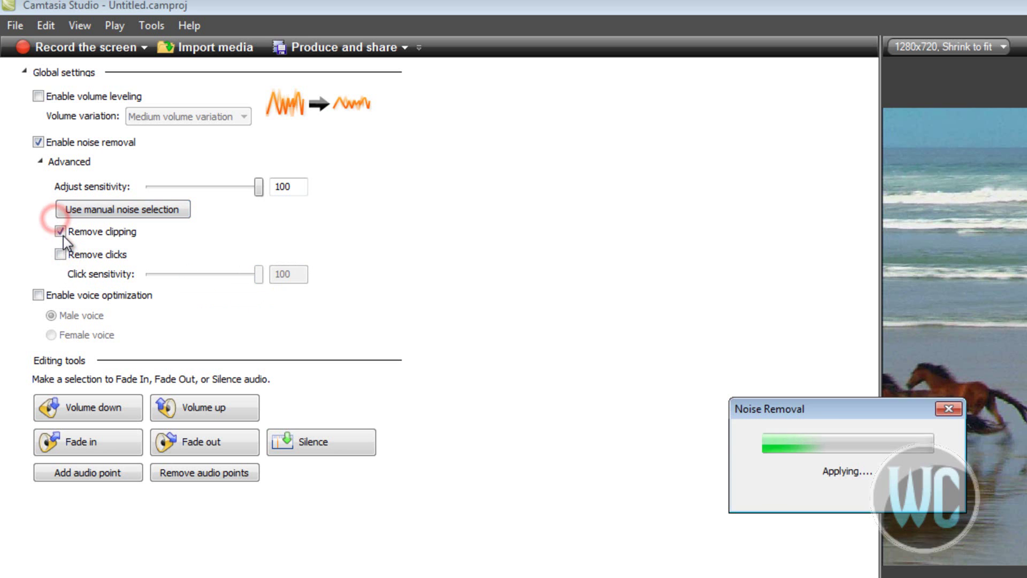
left_click(59, 232)
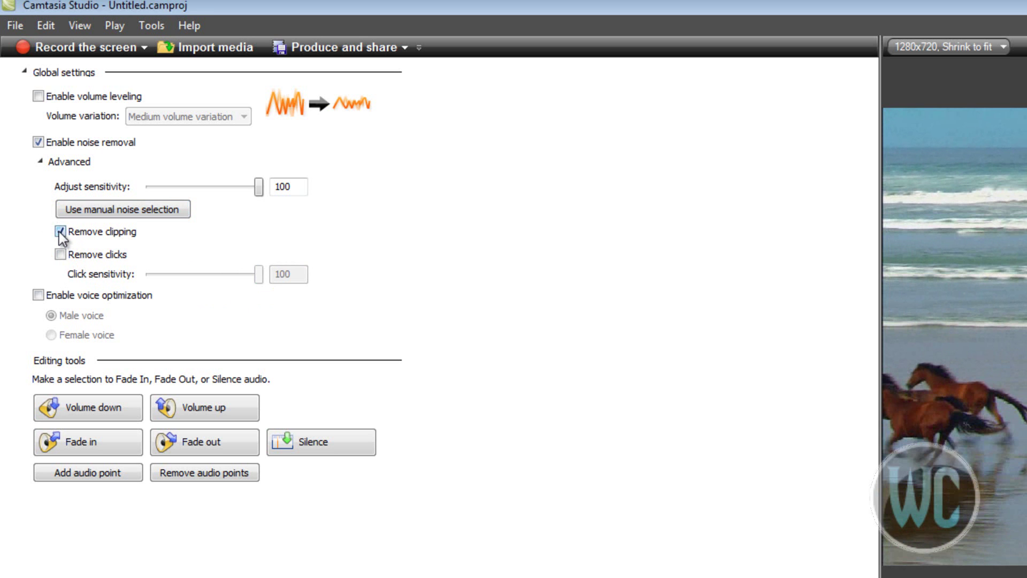
left_click(38, 142)
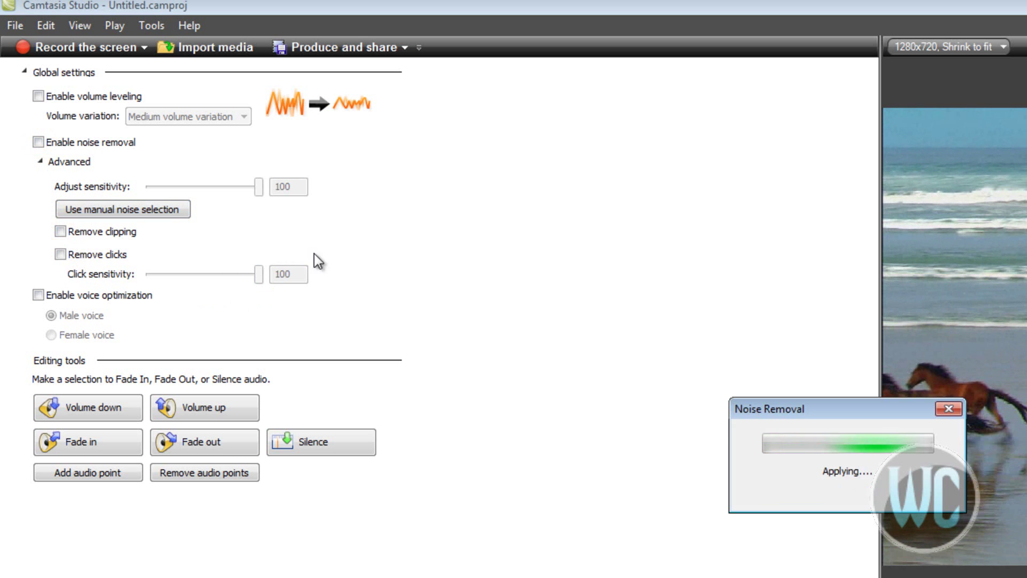
left_click(43, 163)
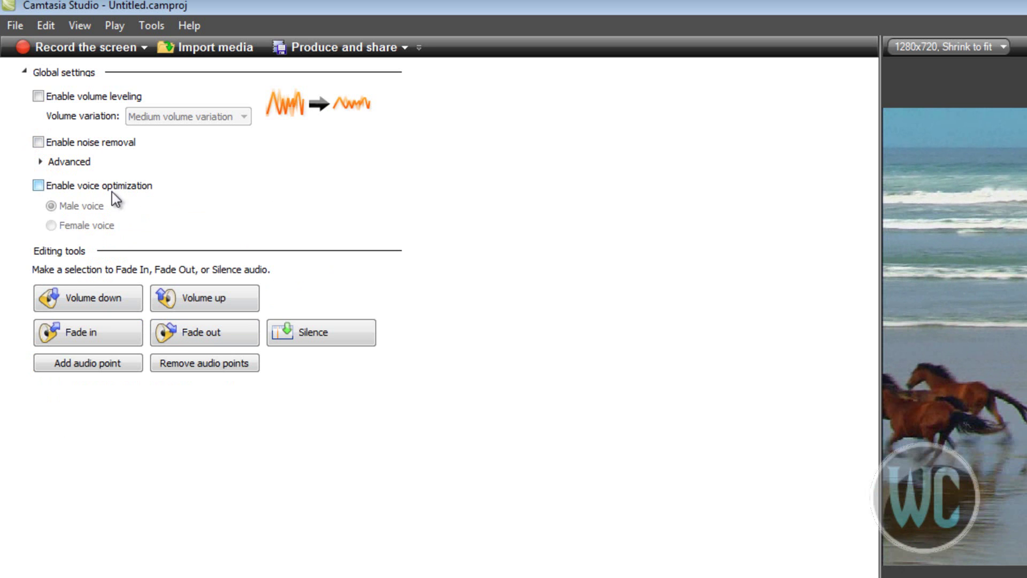
left_click(37, 186)
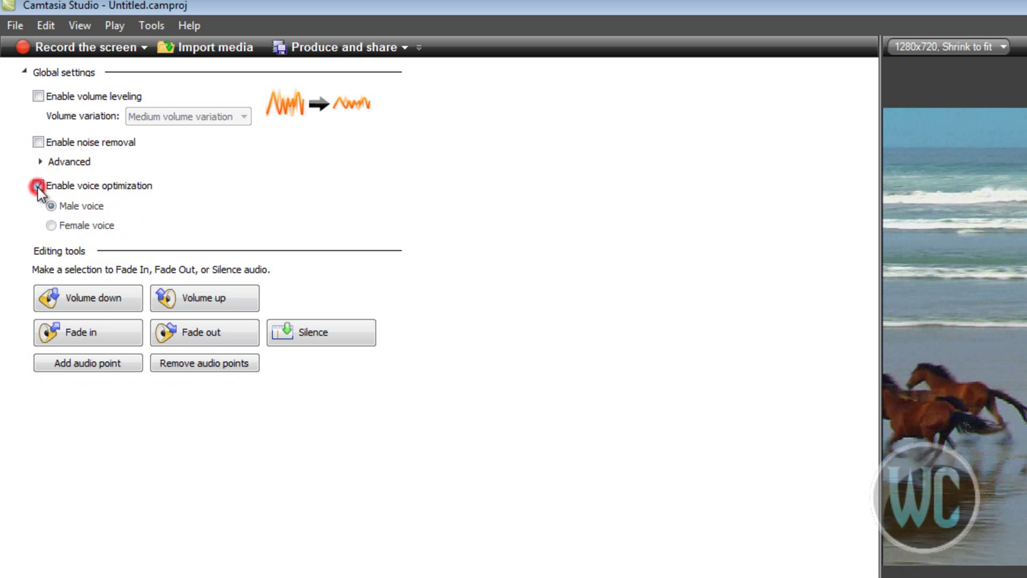
left_click(75, 222)
left_click(76, 203)
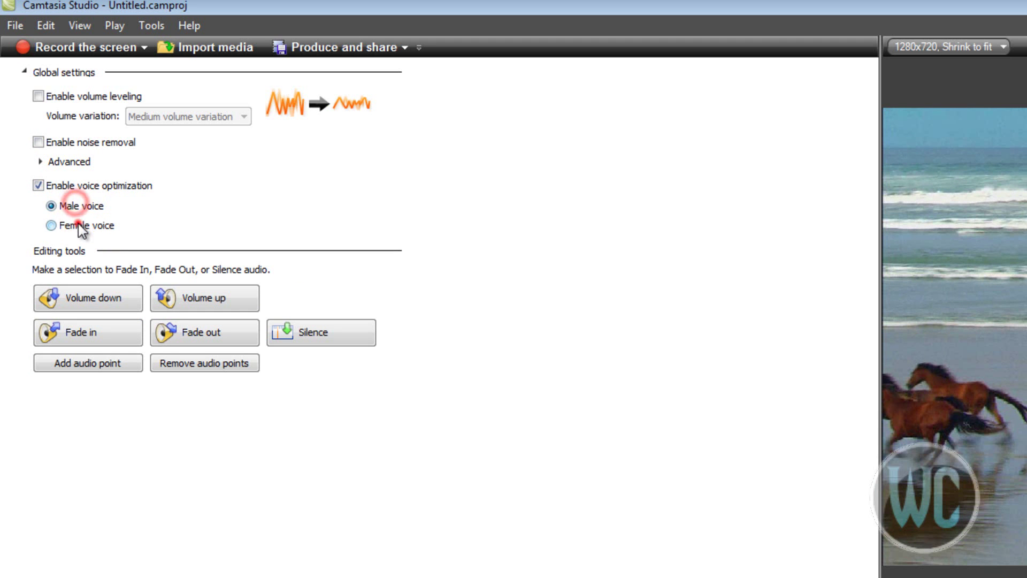
left_click(38, 185)
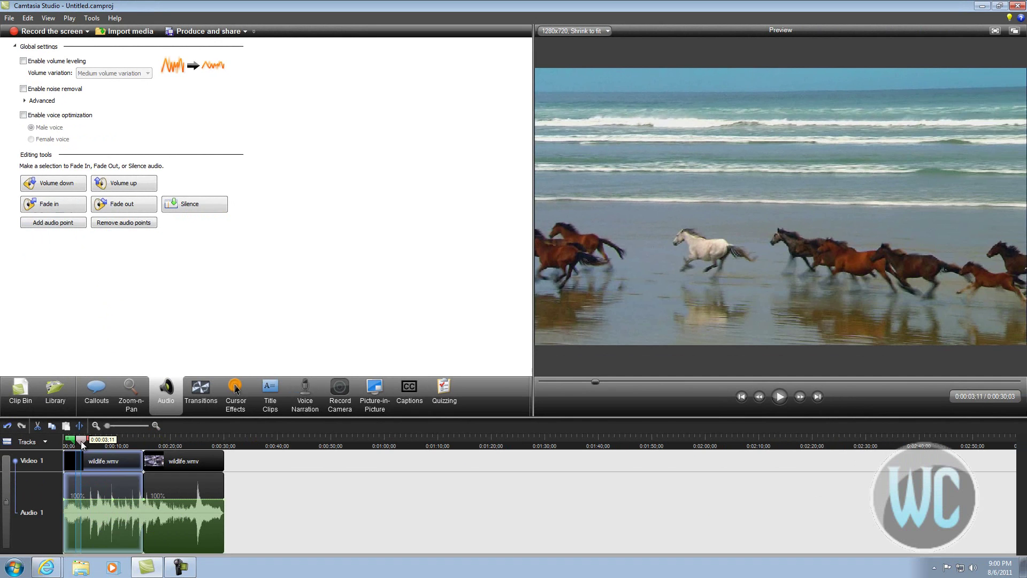
Move the playhead to 0:00:00;00 and apply Fade in to the first clip's audio.
mouse_move(84, 441)
left_mouse_down()
mouse_move(61, 443)
mouse_move(73, 442)
left_mouse_up()
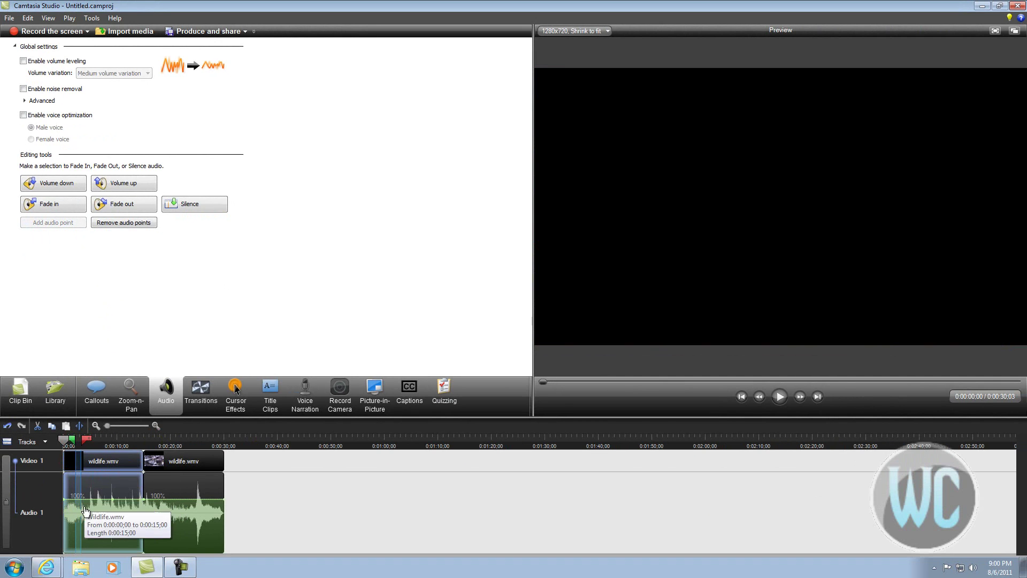
left_click(55, 208)
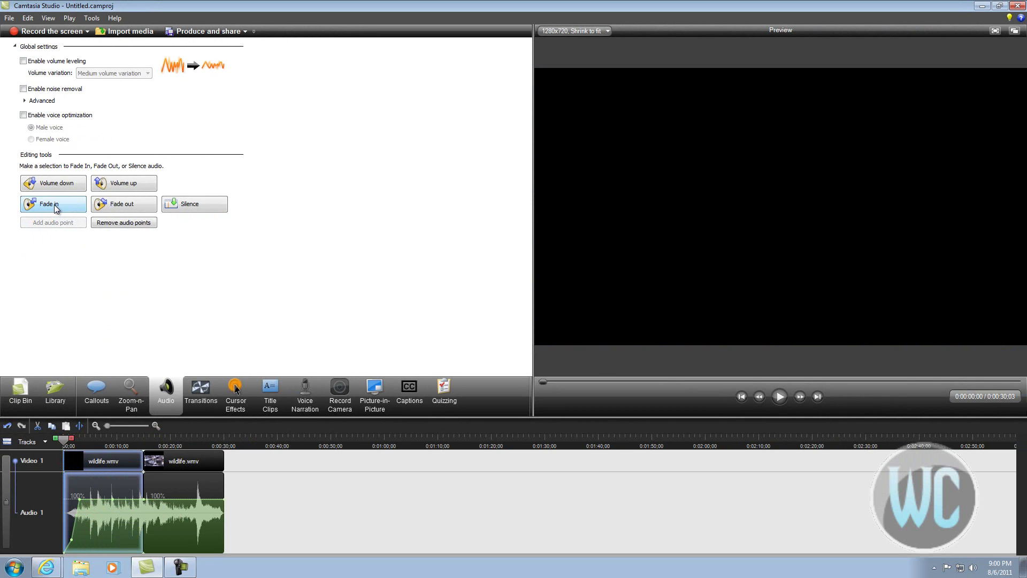
left_click(55, 210)
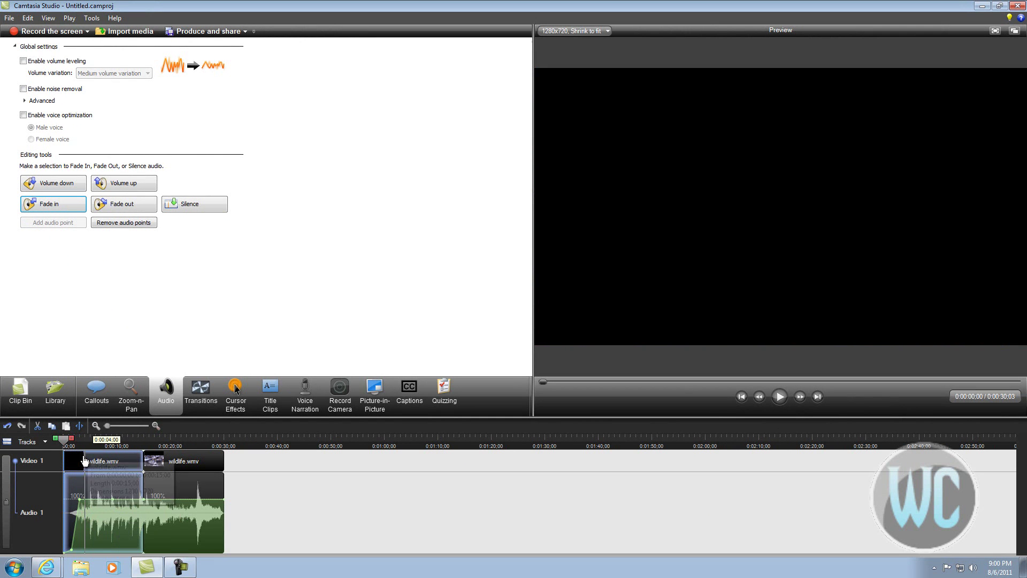
mouse_move(203, 370)
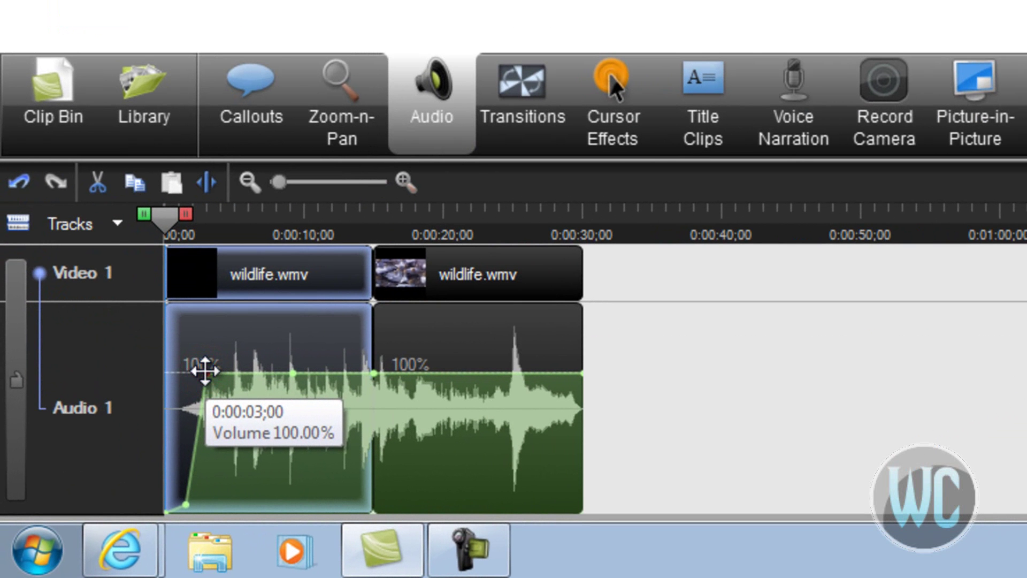
Place the fade-in's full-volume point near 0:00:04, then select the second audio clip.
left_click_drag(204, 370, 297, 379)
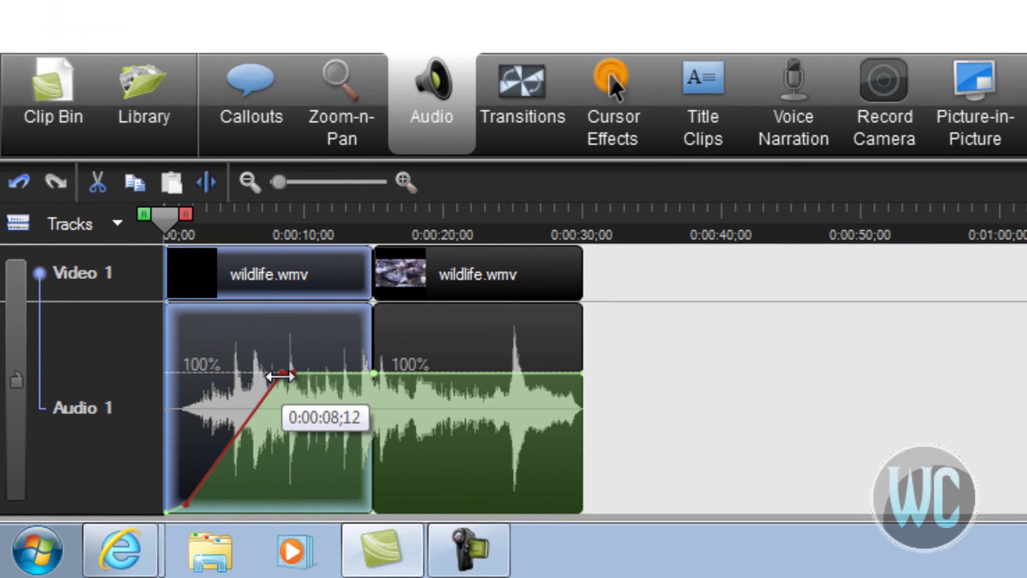
left_click_drag(297, 379, 219, 372)
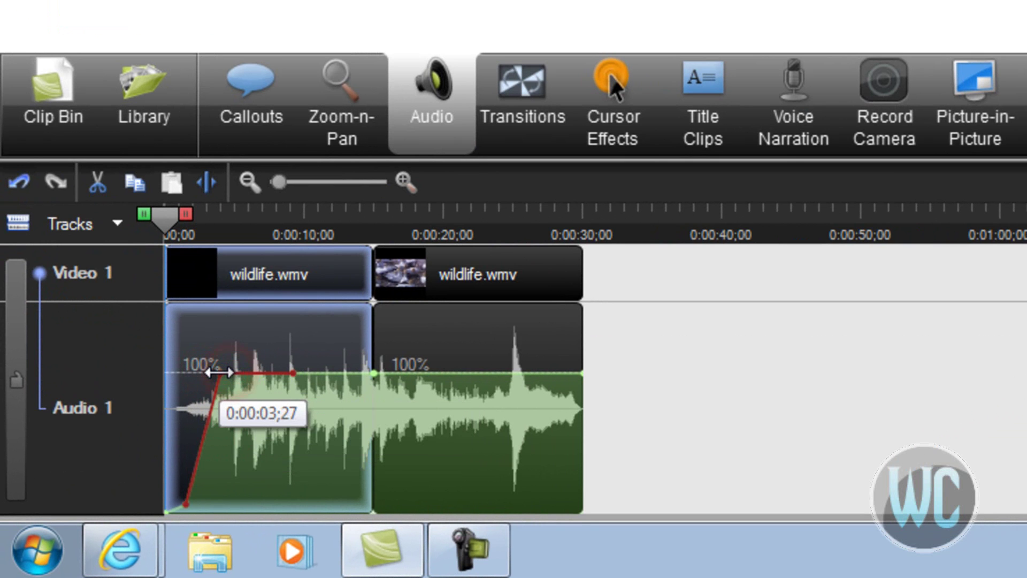
left_click(396, 339, "ctrl")
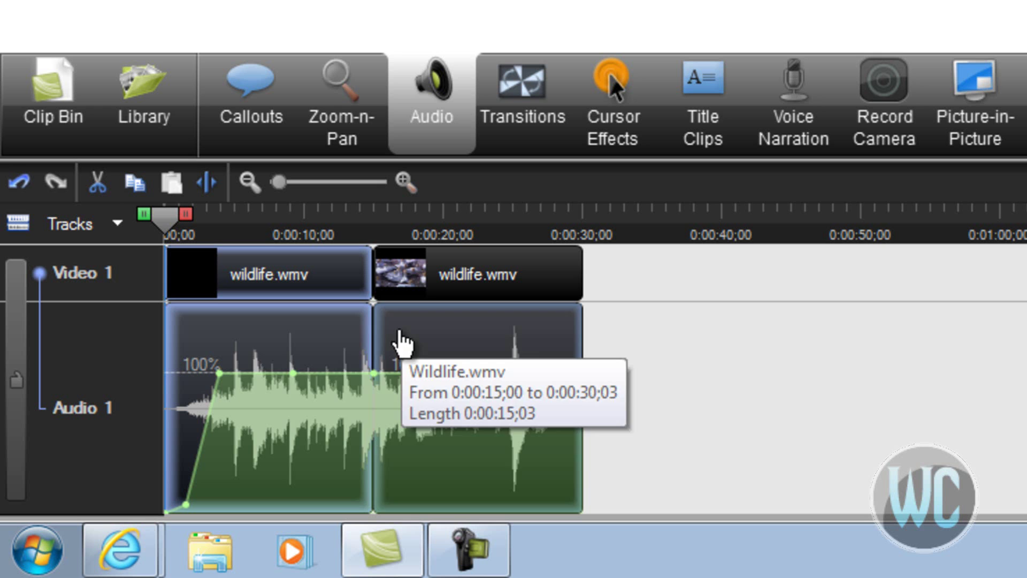
left_click(436, 401)
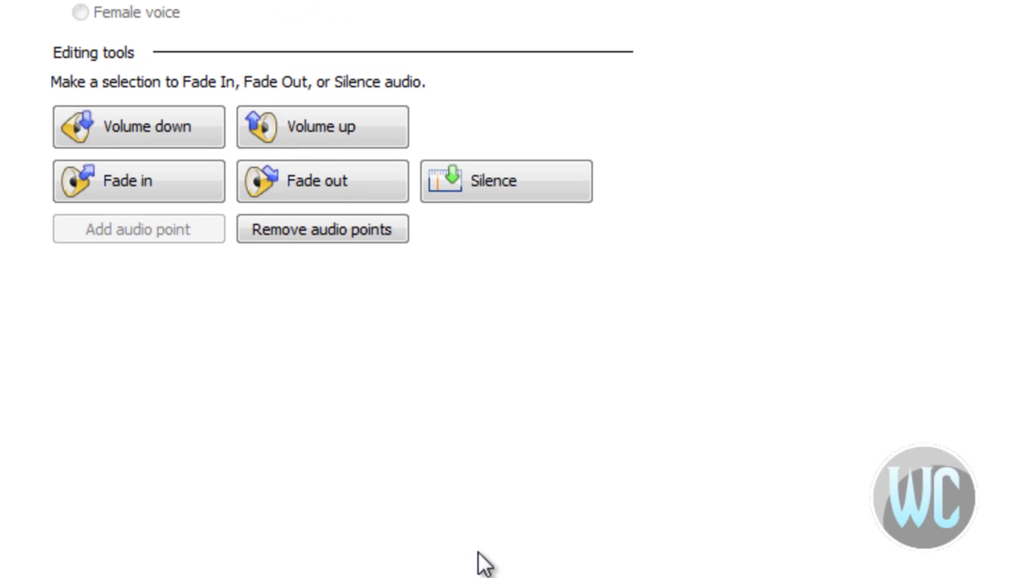
Apply Fade out to the second clip and adjust its fade-out start point and slope.
left_click(331, 213)
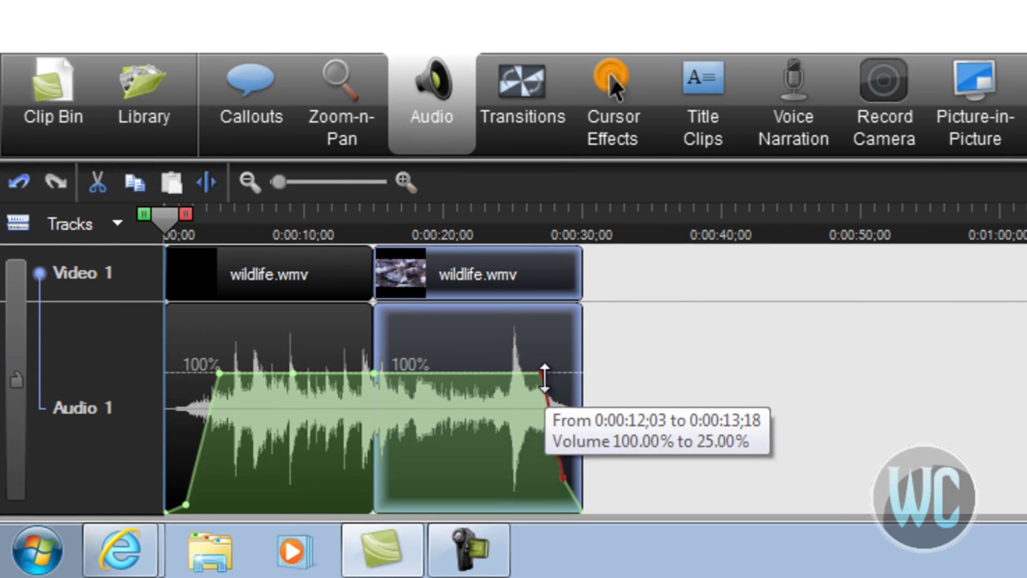
mouse_move(542, 374)
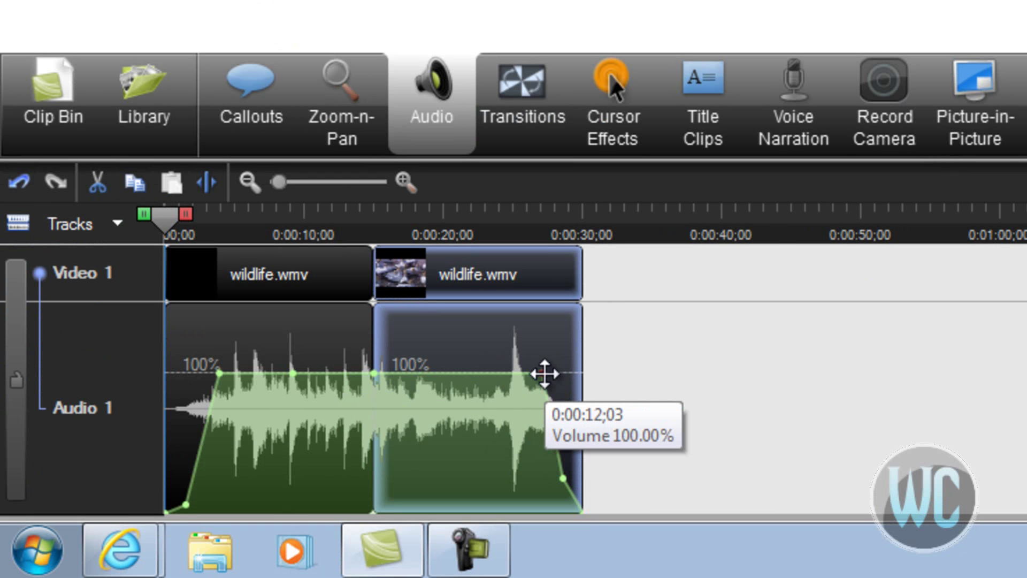
left_click_drag(544, 373, 512, 375)
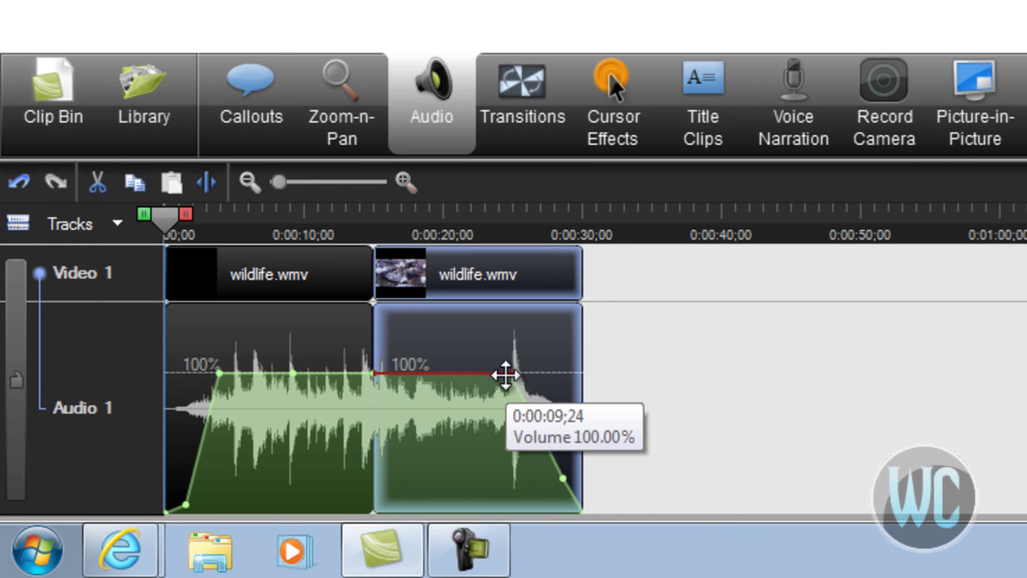
mouse_move(510, 374)
left_mouse_down()
mouse_move(562, 378)
mouse_move(512, 374)
left_mouse_up()
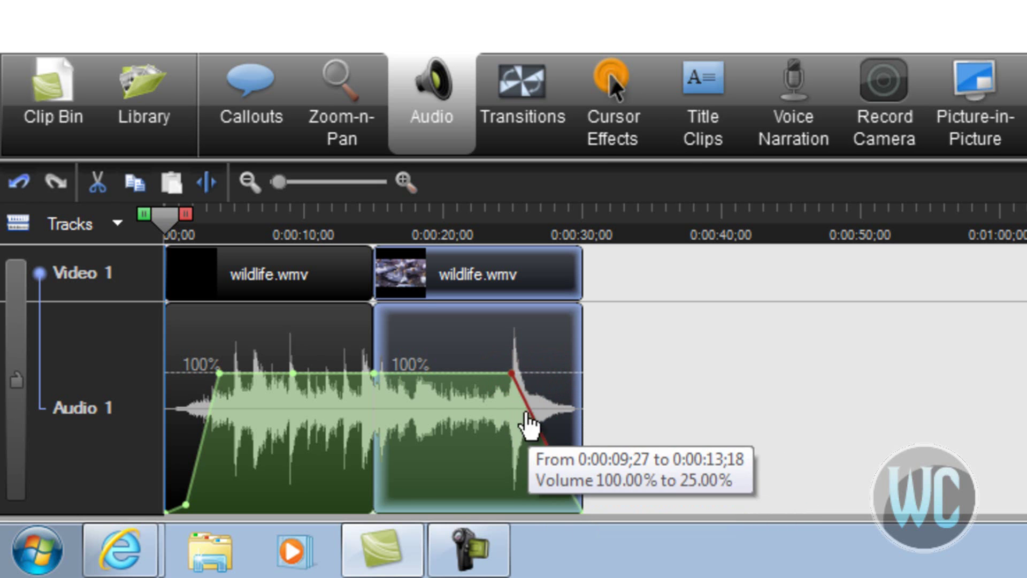
mouse_move(511, 375)
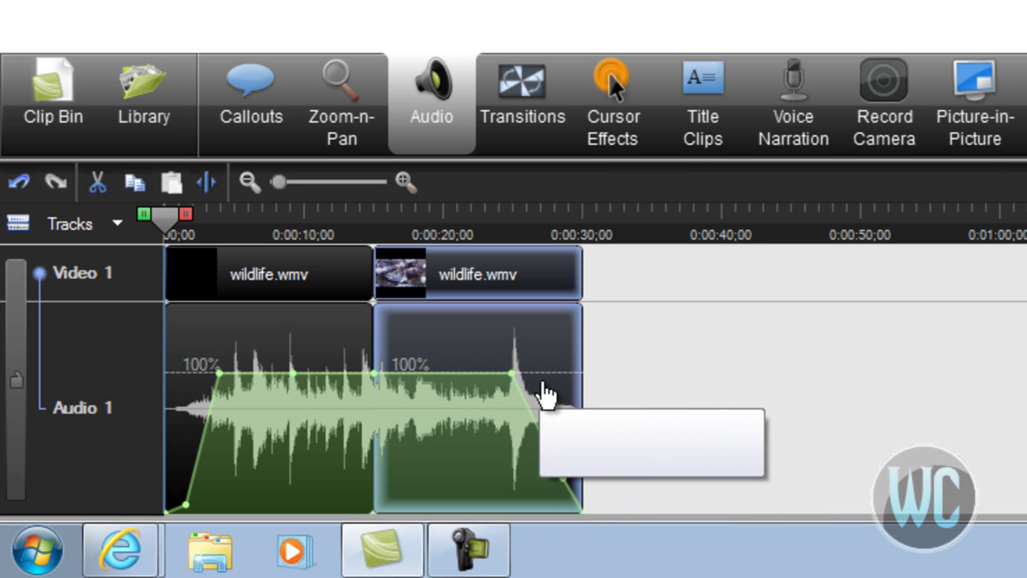
left_click_drag(512, 372, 532, 373)
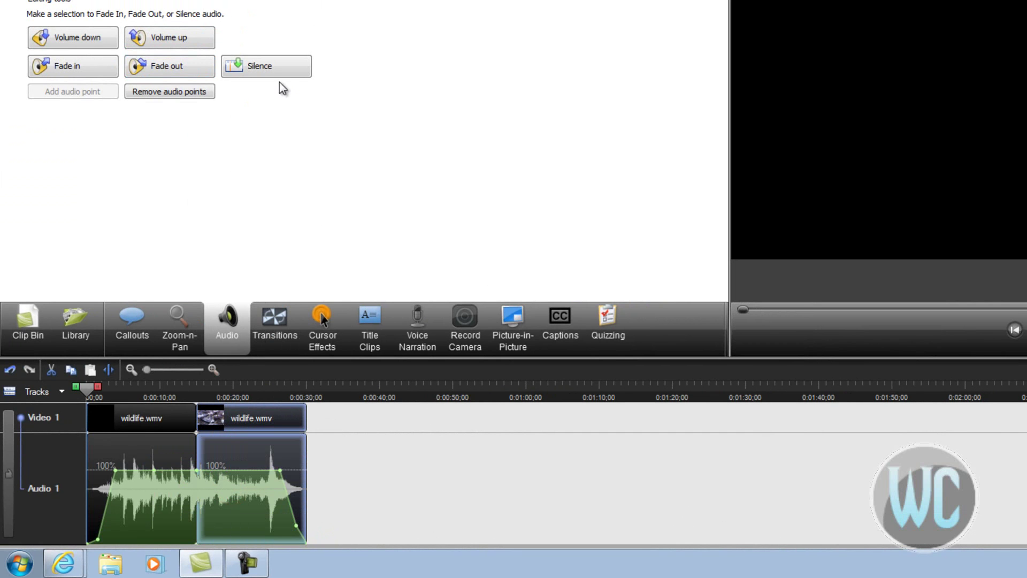
left_click(225, 502)
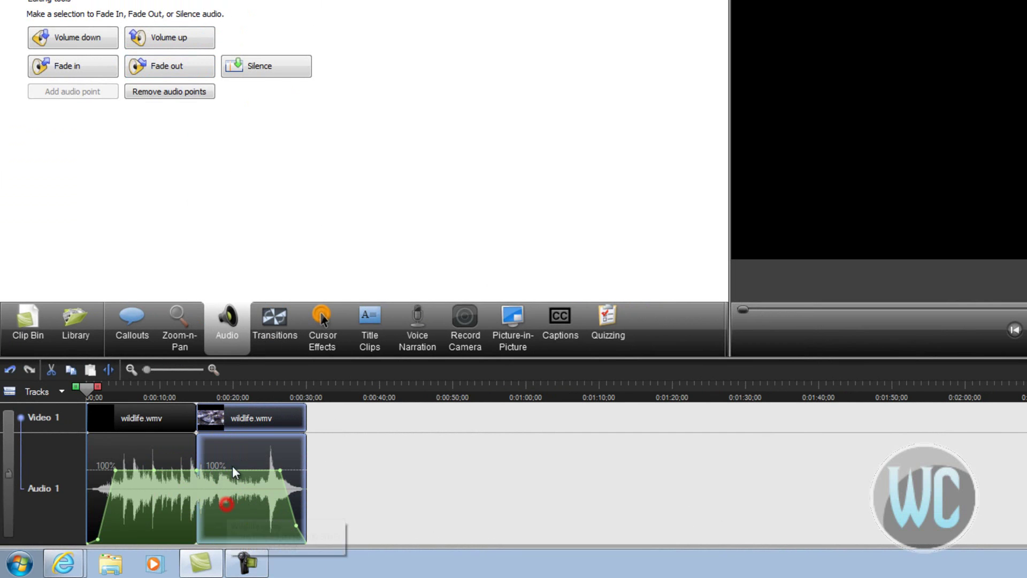
left_click(256, 68)
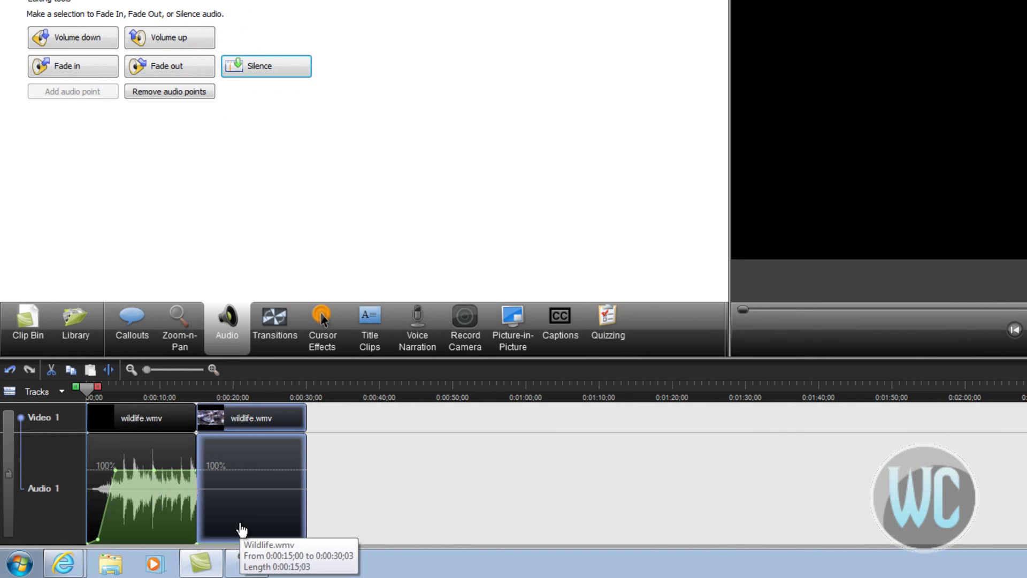
left_click(9, 370)
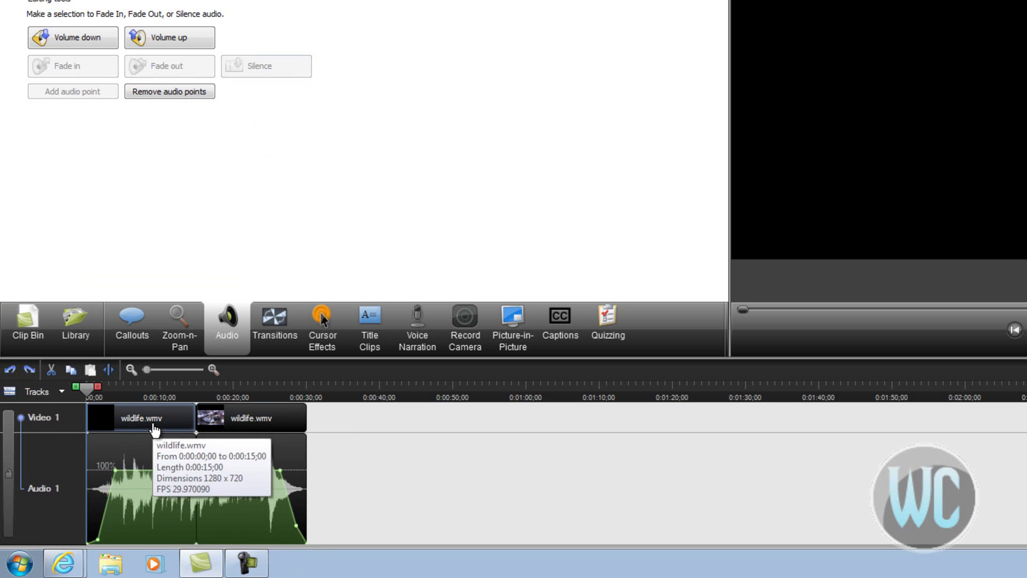
left_click(149, 498)
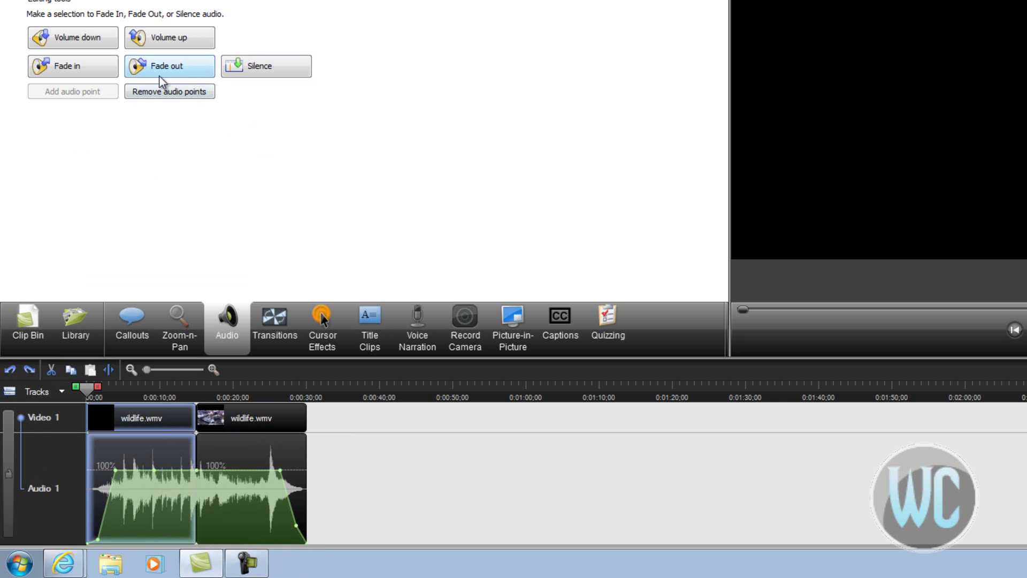
left_click(88, 41)
left_click(89, 41)
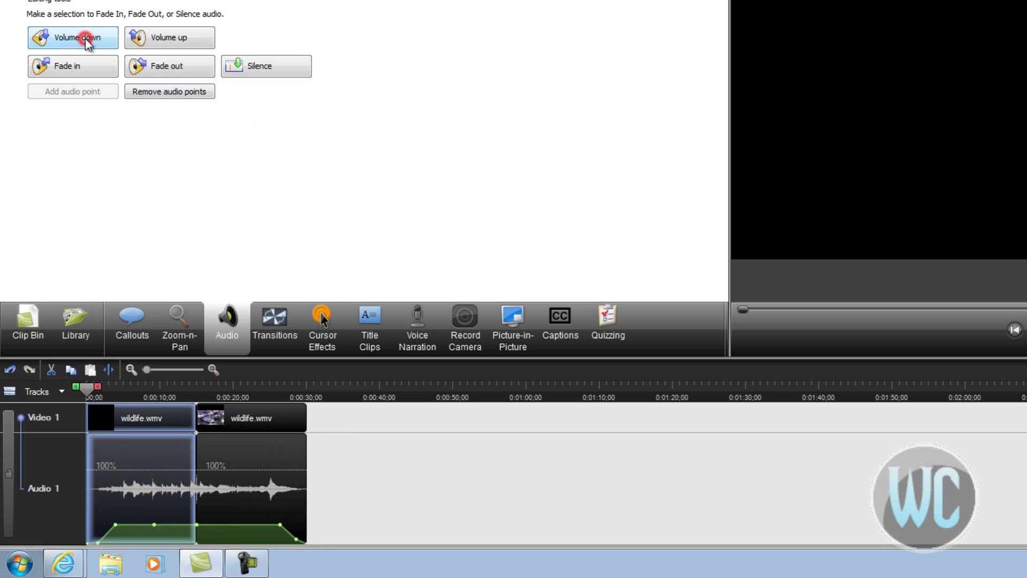
left_click(148, 41)
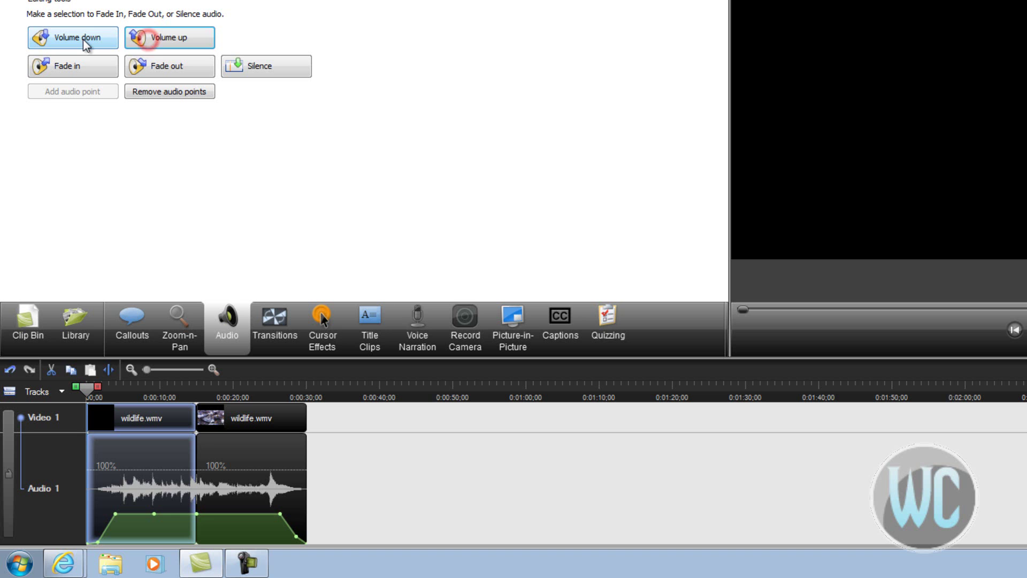
left_click(133, 40)
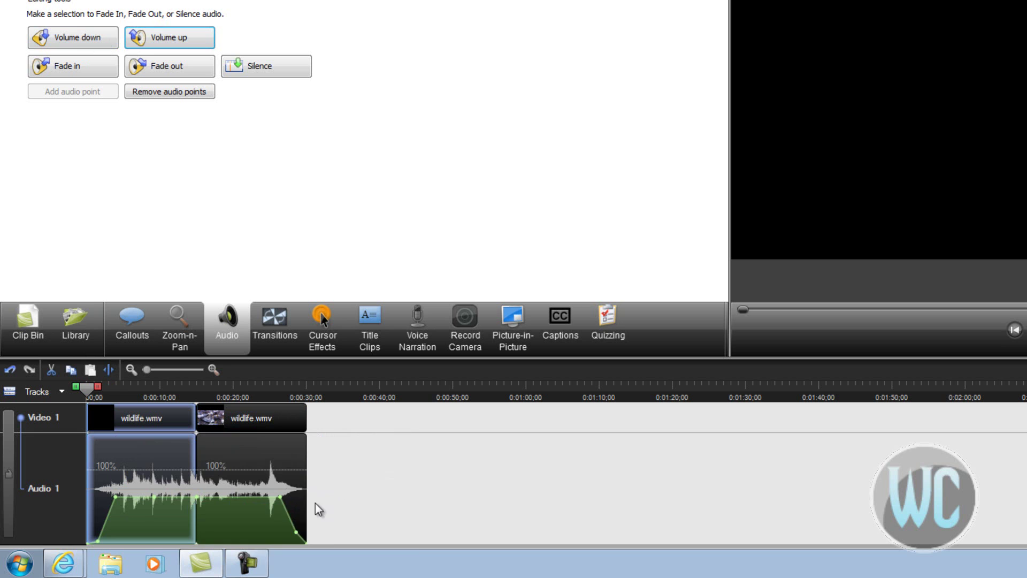
left_click(156, 42)
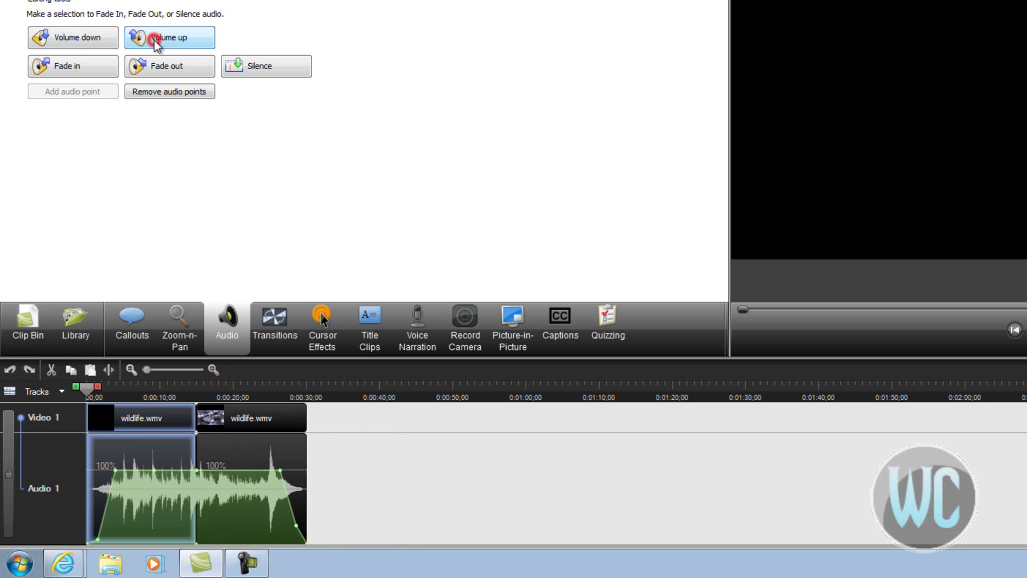
left_click(85, 42)
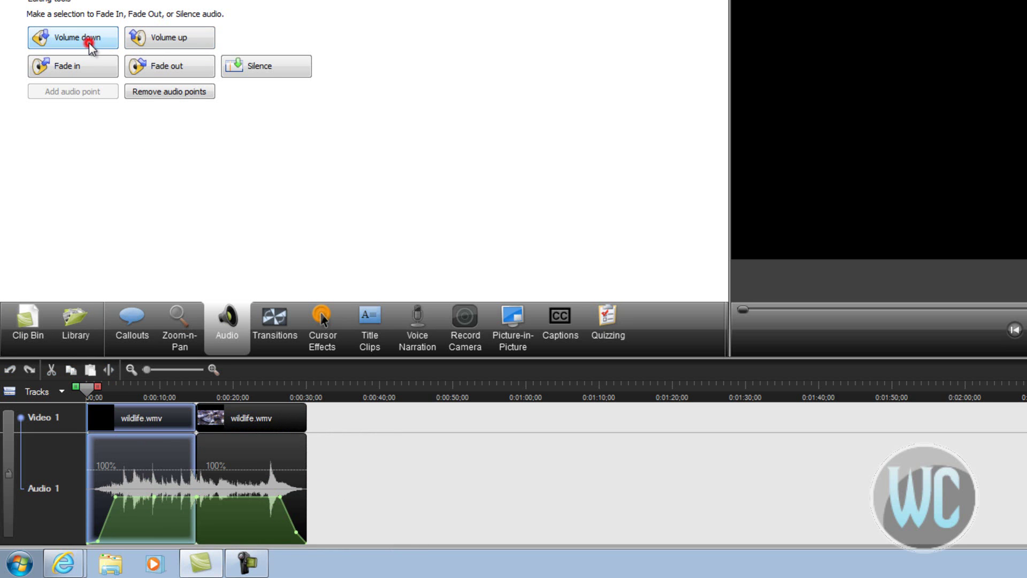
left_click(86, 42)
left_click(107, 46)
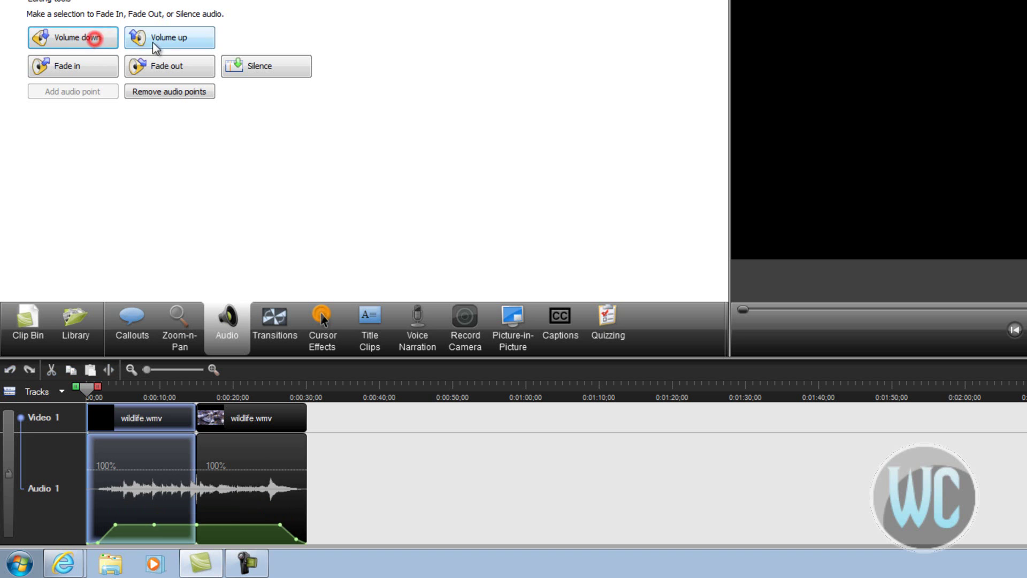
left_click(159, 42)
left_click(165, 44)
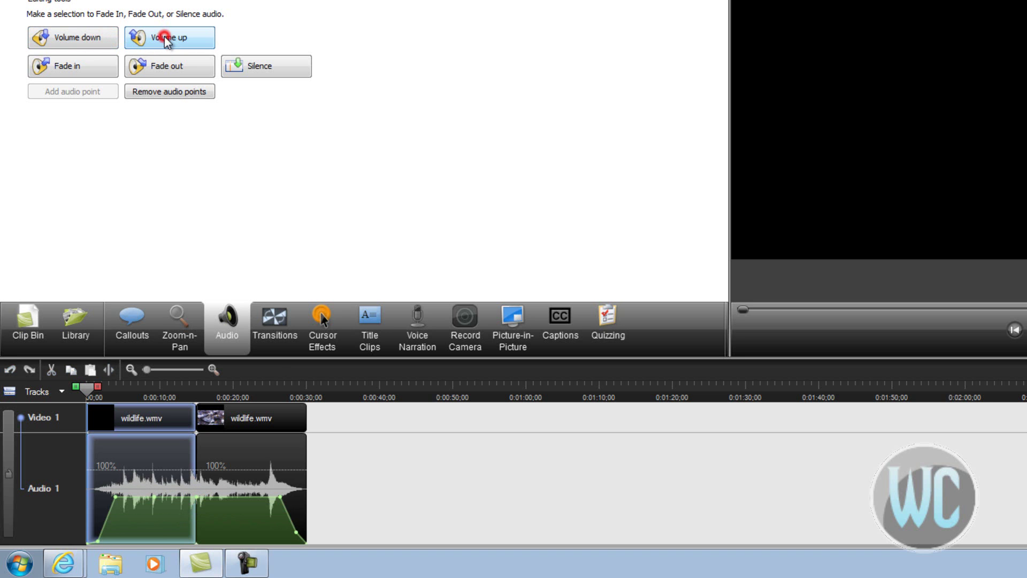
left_click(169, 42)
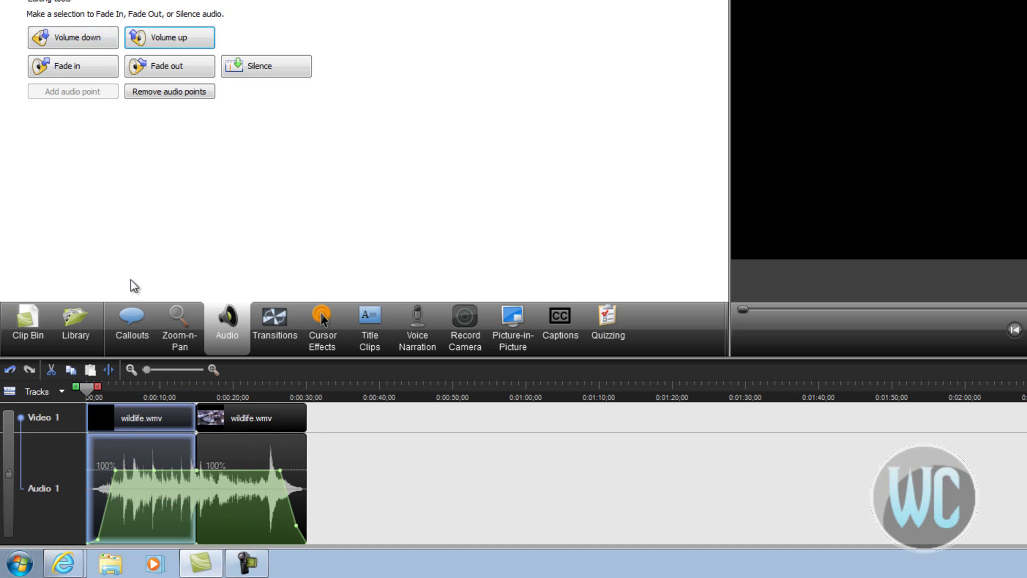
left_click(211, 496, "ctrl")
Unlink Audio 1 from Video 1 and import the Roadsaw Buried Alive MP3 from Music.
left_click(21, 418)
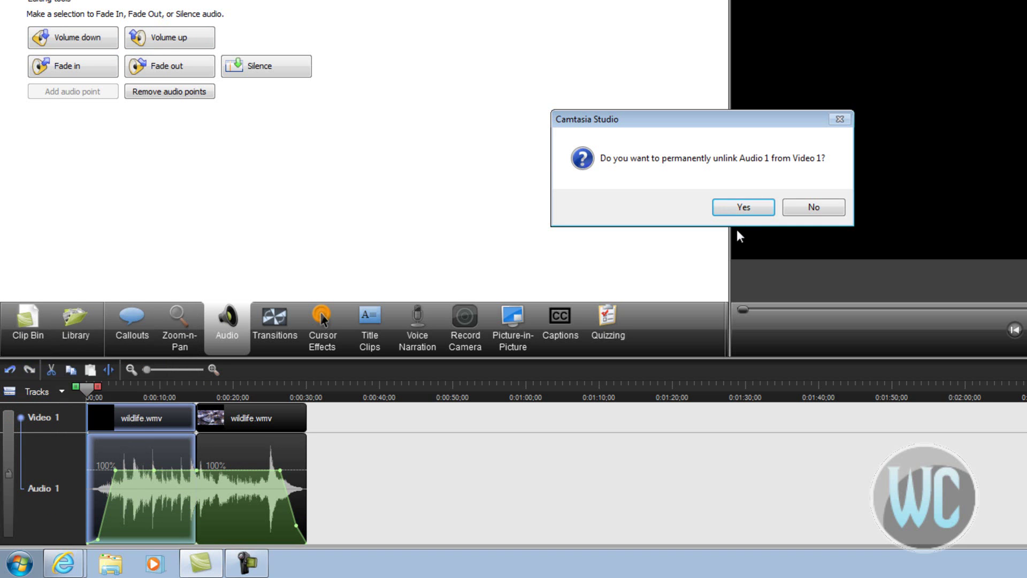
left_click(740, 210)
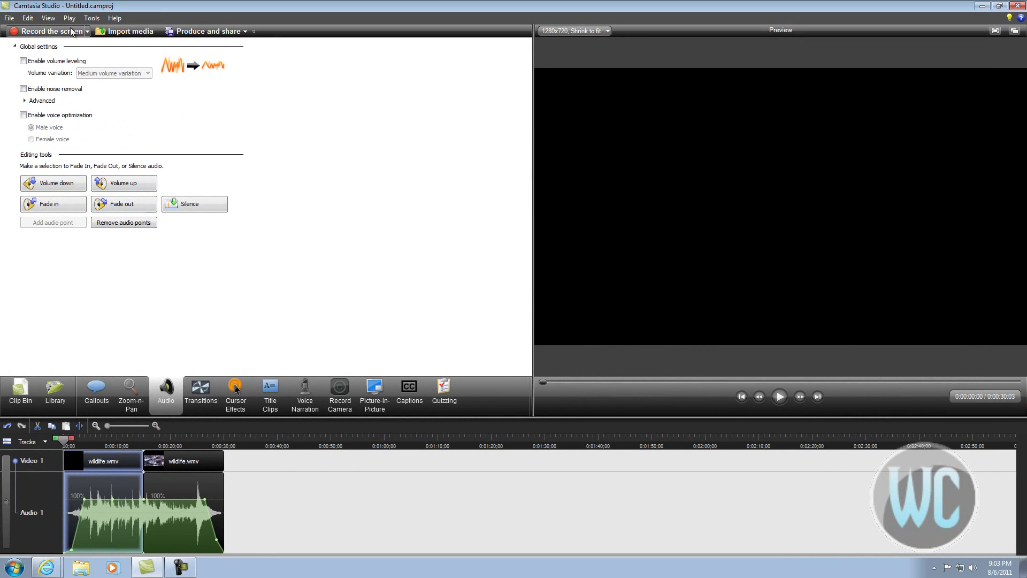
left_click(125, 31)
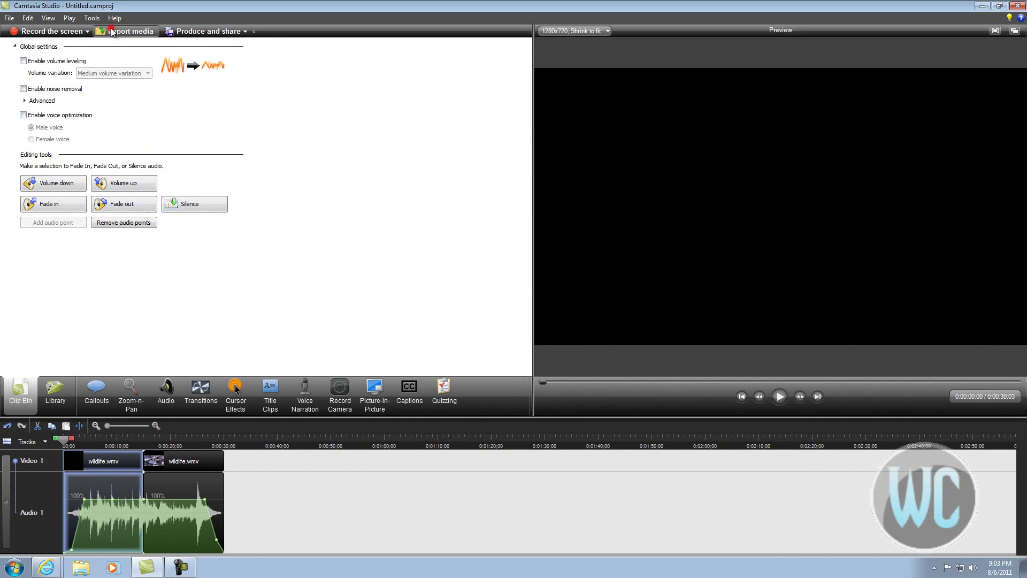
left_click(381, 295)
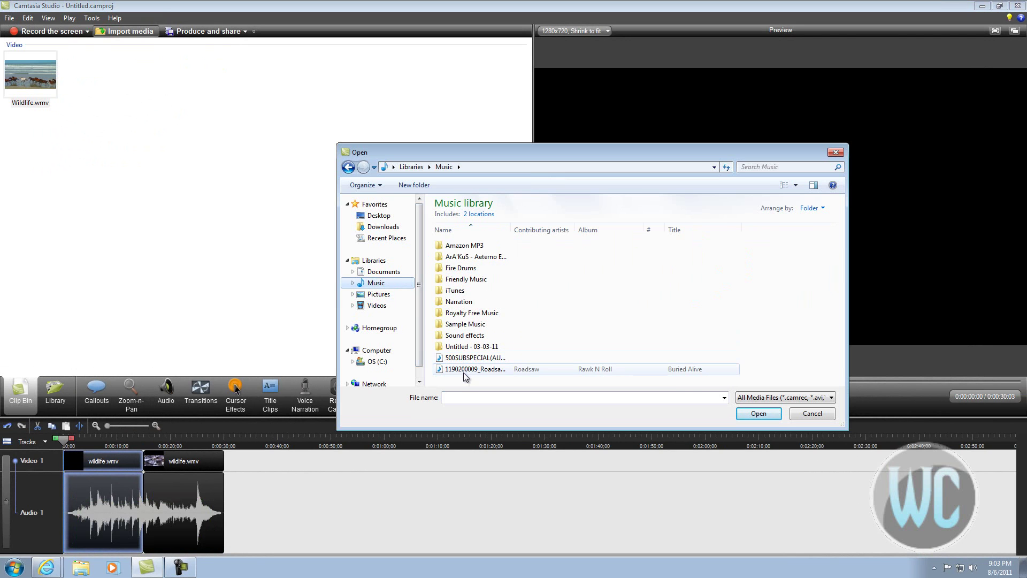
double_click(464, 371)
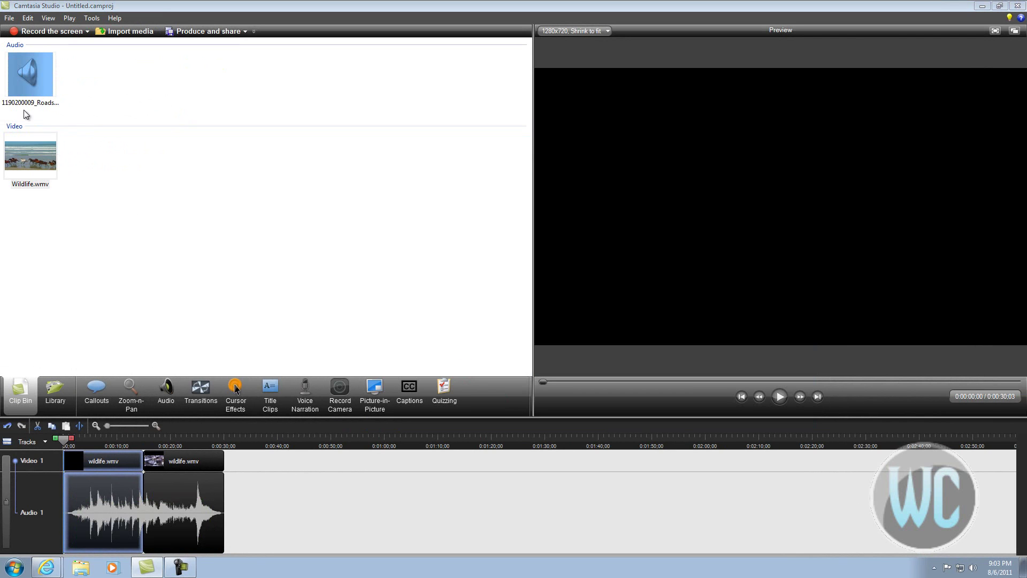
Place the Roadsaw music clip on a new Audio 2 track.
left_click_drag(25, 115, 62, 113)
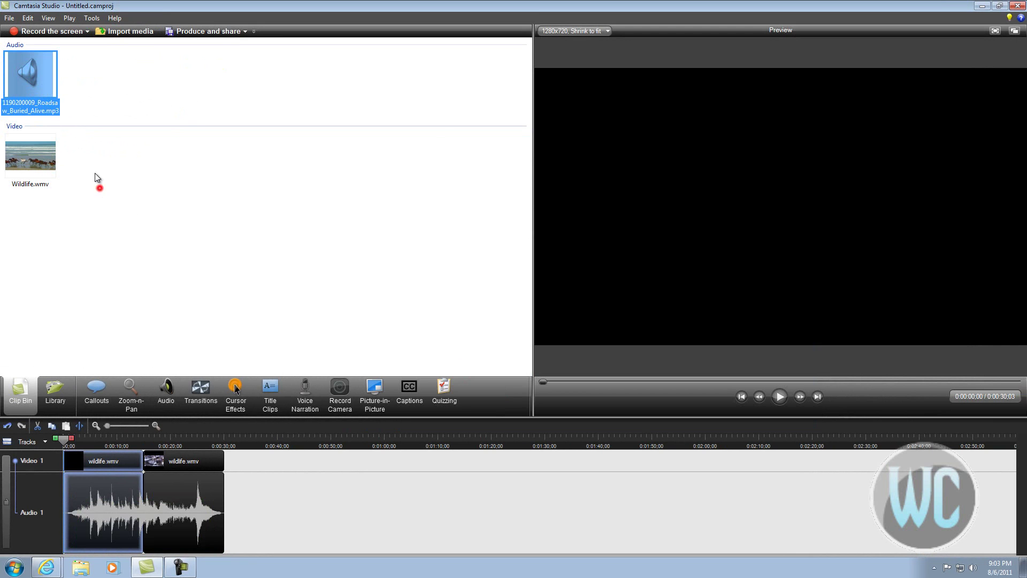
left_click_drag(96, 179, 60, 537)
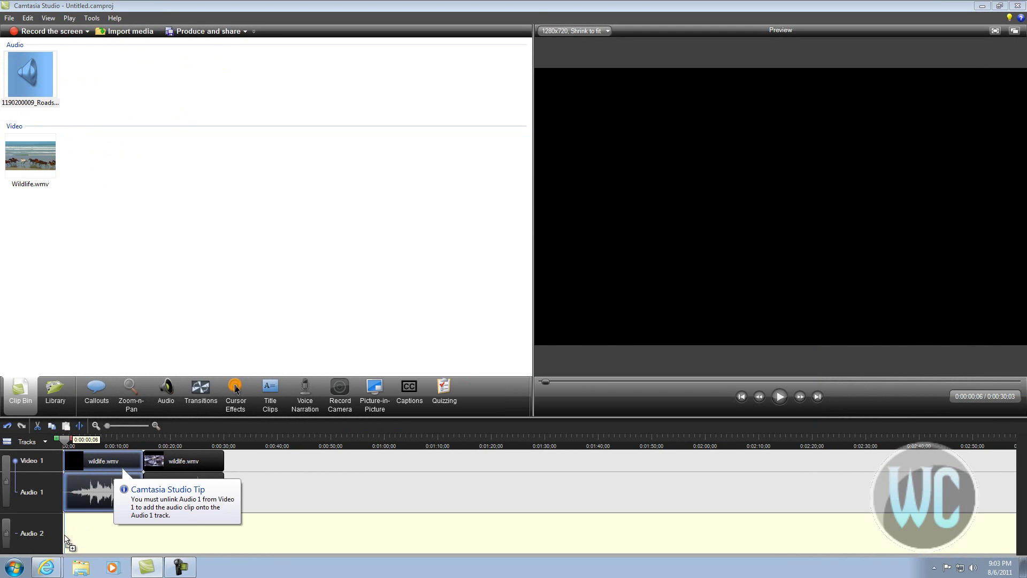
left_click_drag(66, 542, 62, 537)
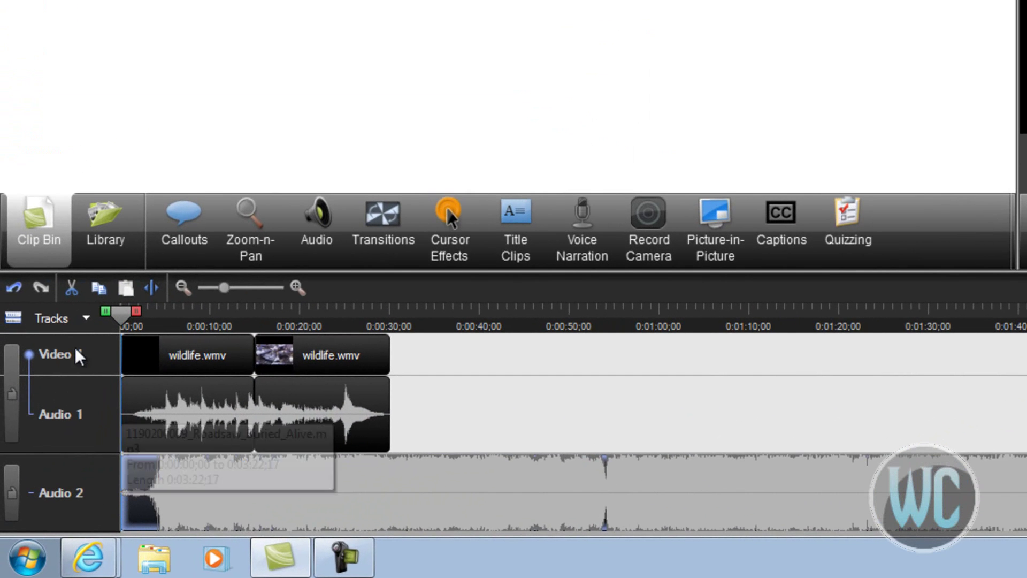
Add and remove an Audio 3 track, then undo to remove the Roadsaw clip.
left_click(85, 319)
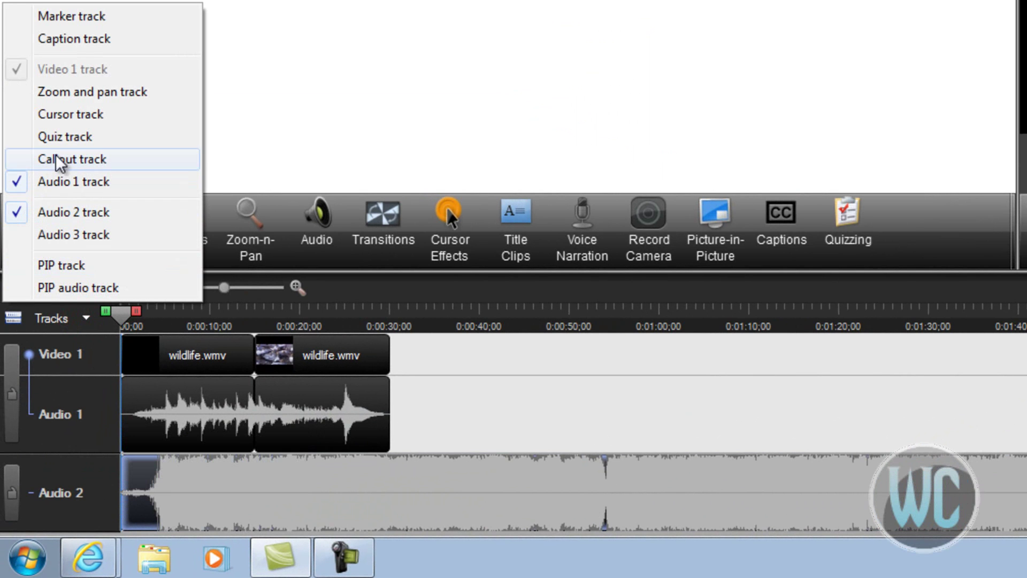
left_click(70, 235)
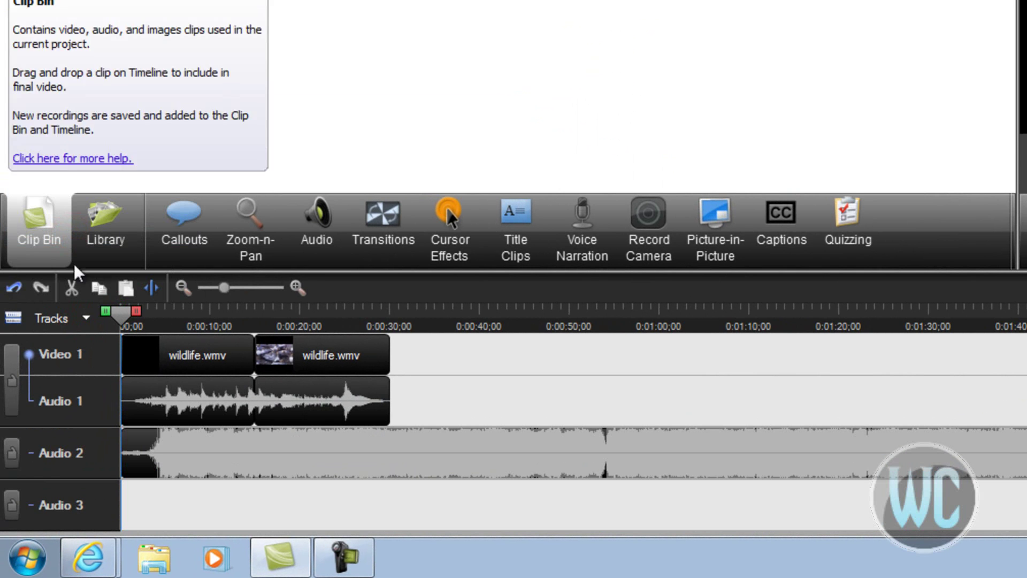
left_click(84, 321)
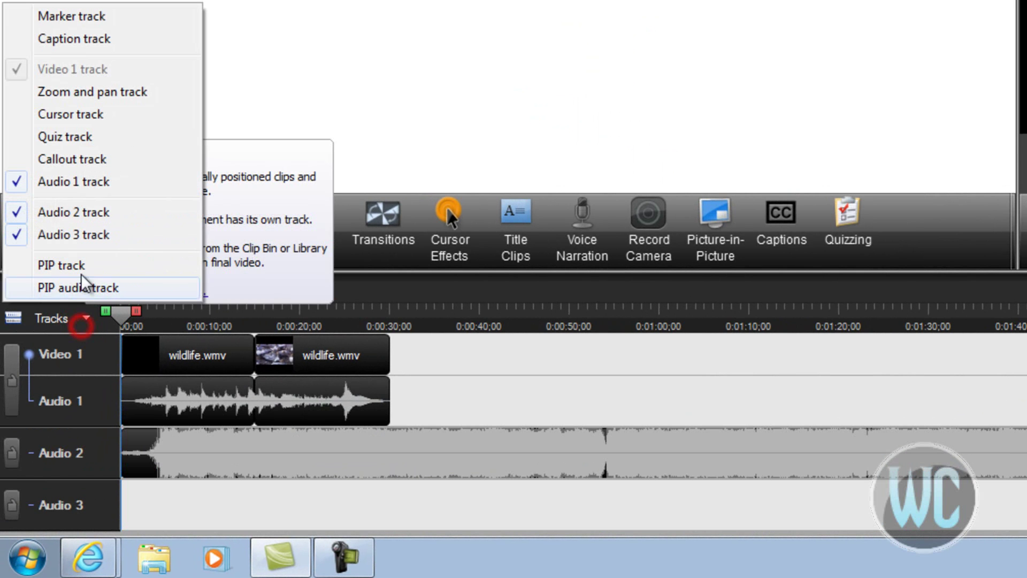
left_click(65, 237)
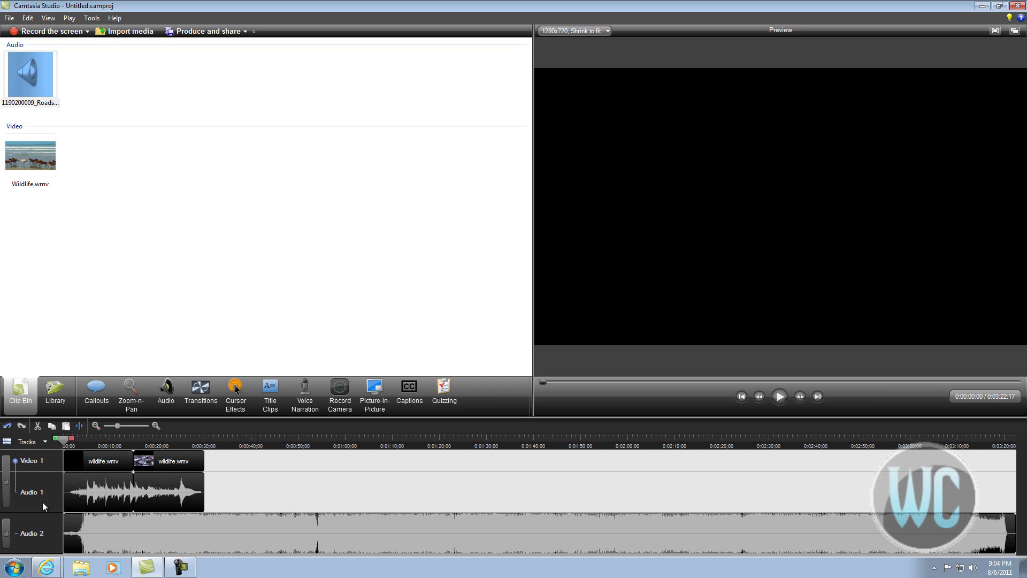
left_click(11, 428)
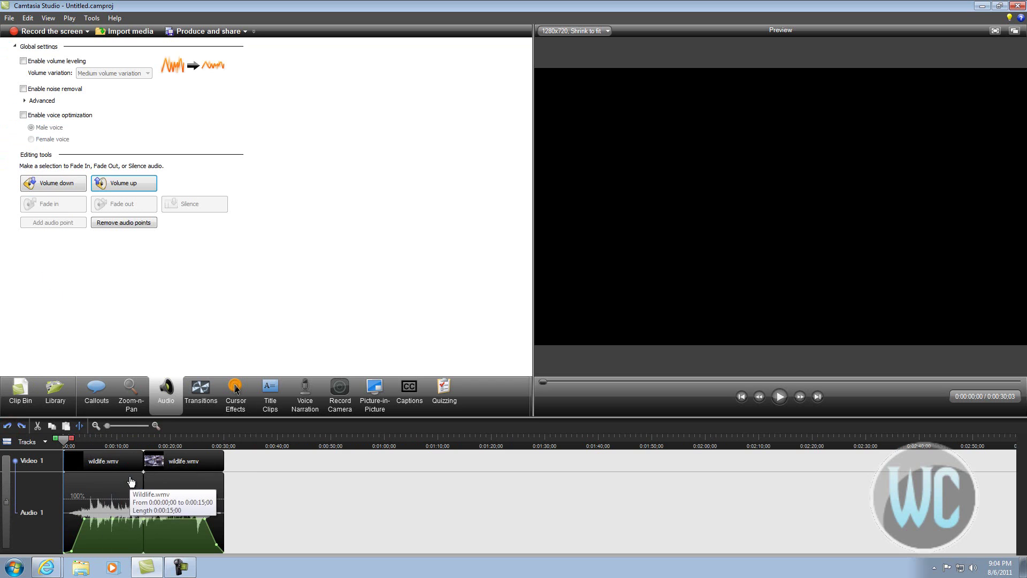